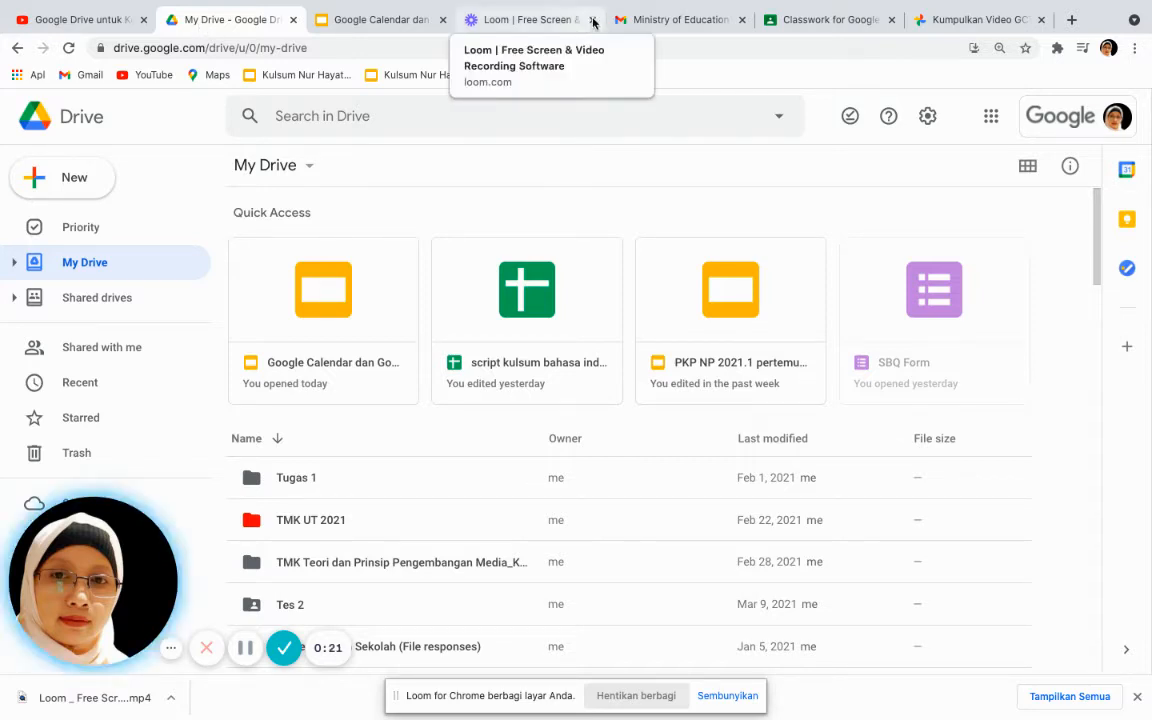
# Switch from Google Drive to the Gmail tab showing the GCT April 2021 chat
pyautogui.click(648, 20)
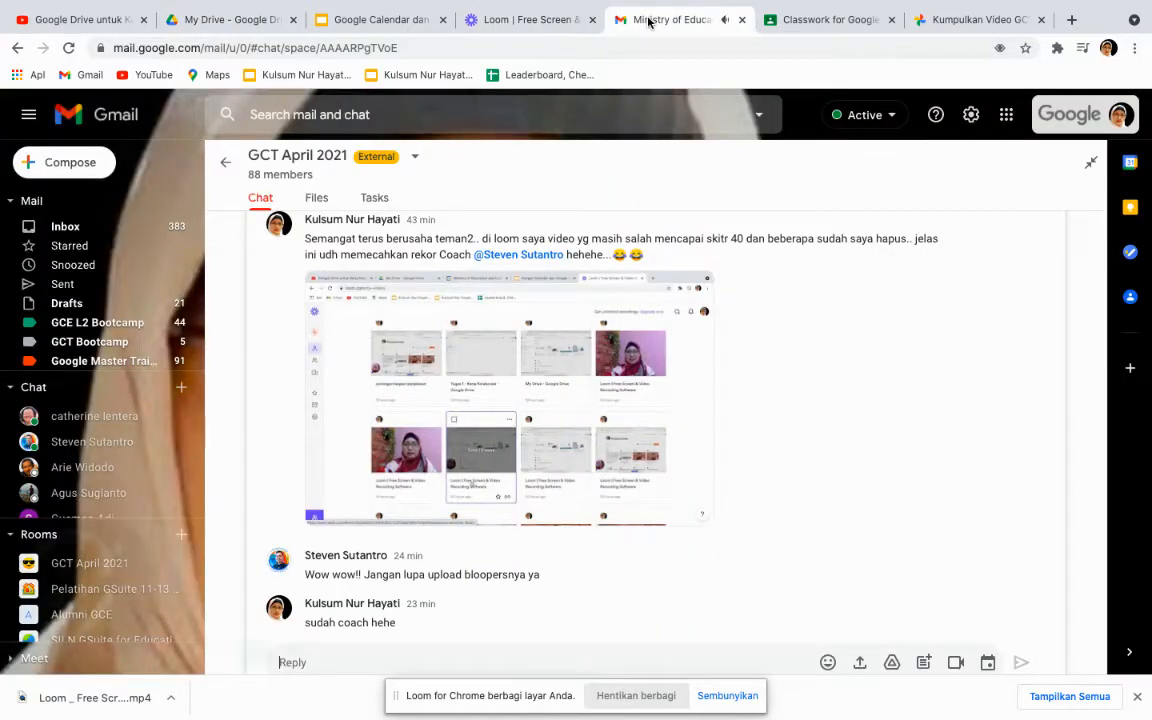
# View the Gmail inbox, then return to Google Drive's My Drive page
pyautogui.click(75, 229)
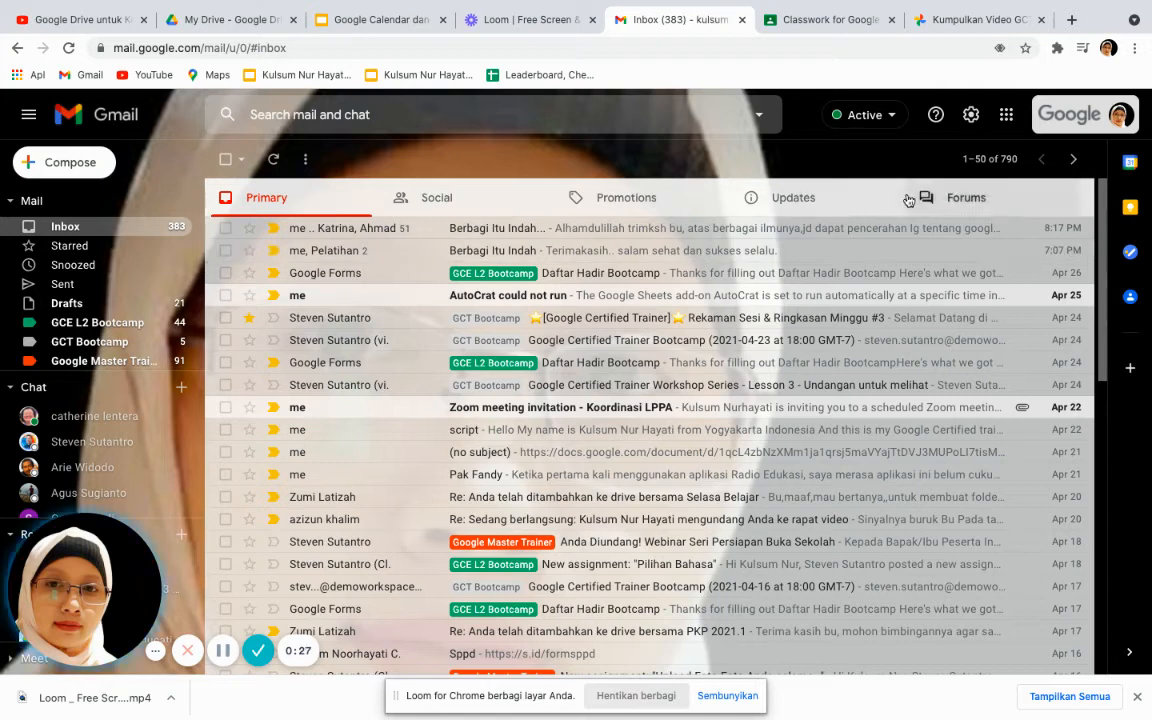
pyautogui.click(1007, 116)
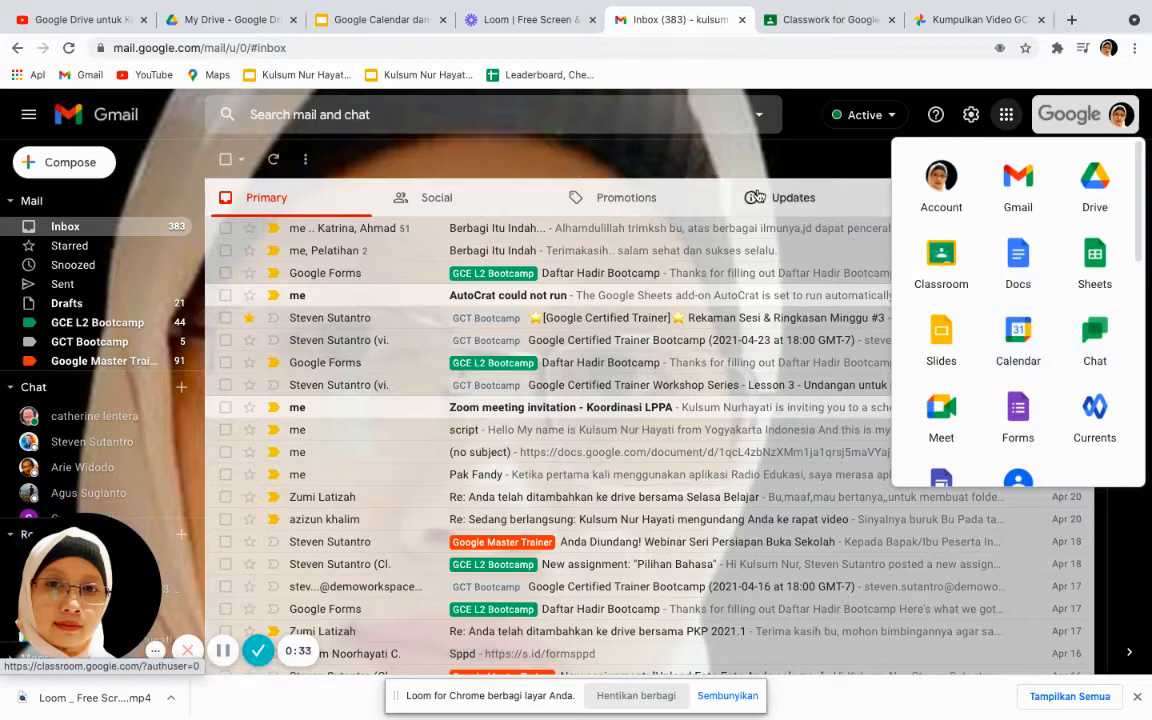
pyautogui.click(264, 22)
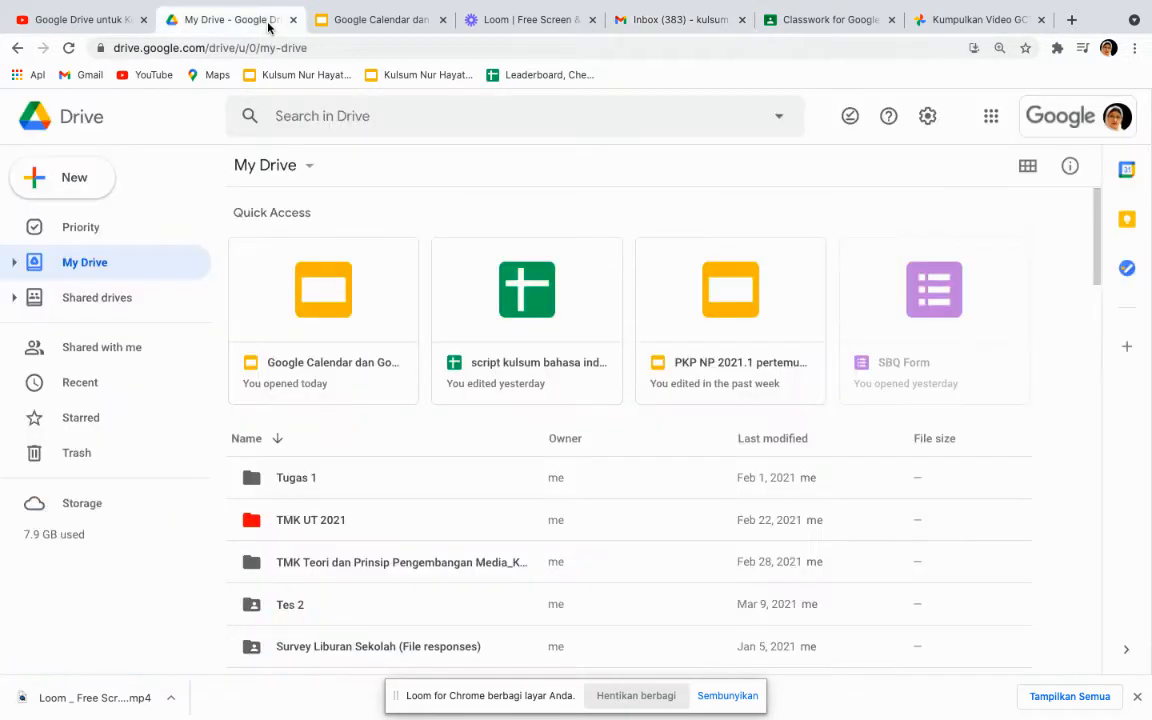
# Launch Google Calendar from the Google apps grid
pyautogui.click(991, 118)
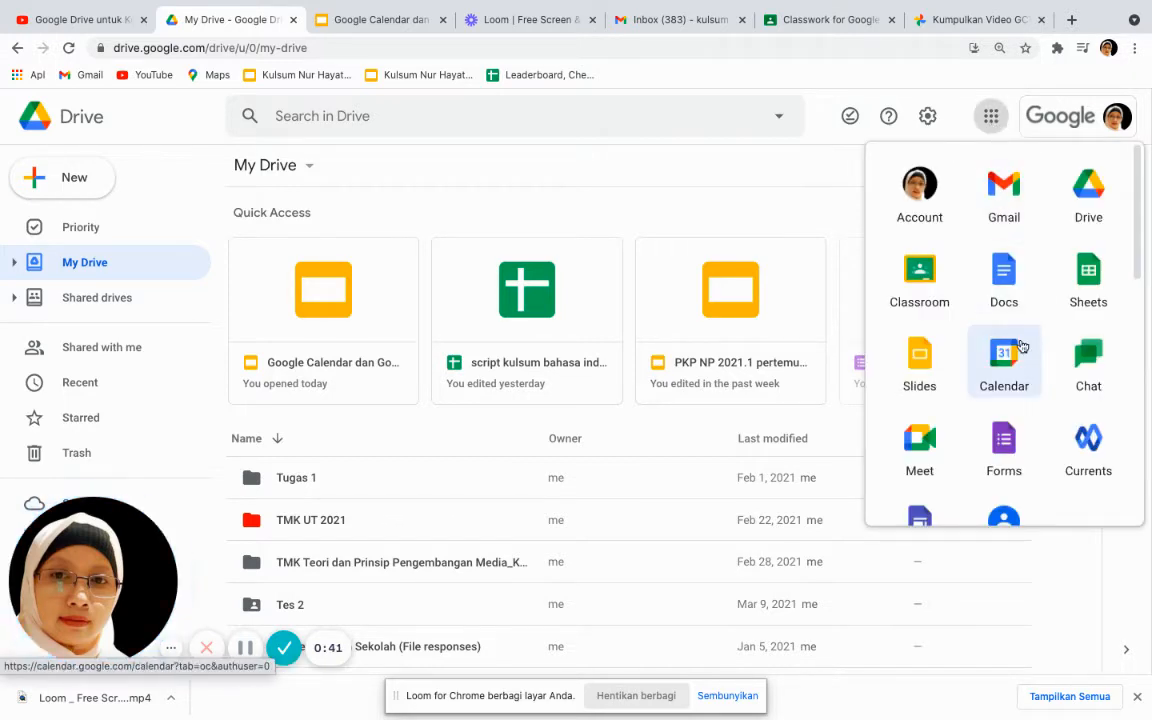
pyautogui.click(1002, 375)
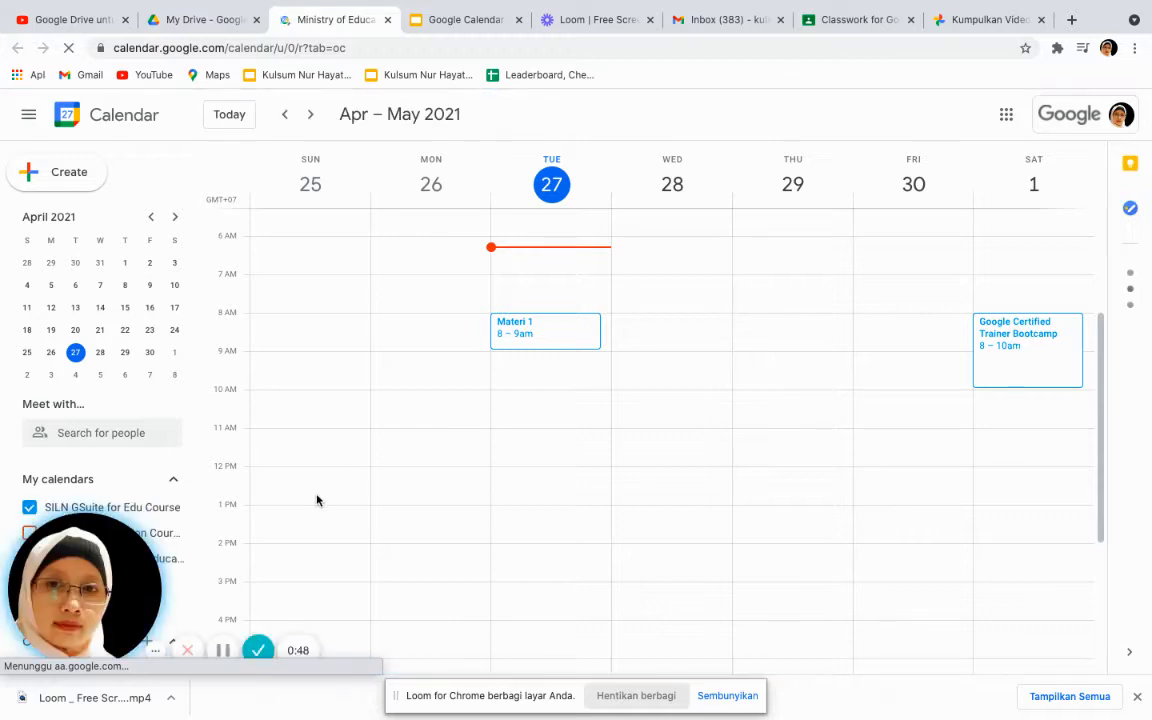
pyautogui.moveTo(77, 566); pyautogui.dragTo(922, 556)
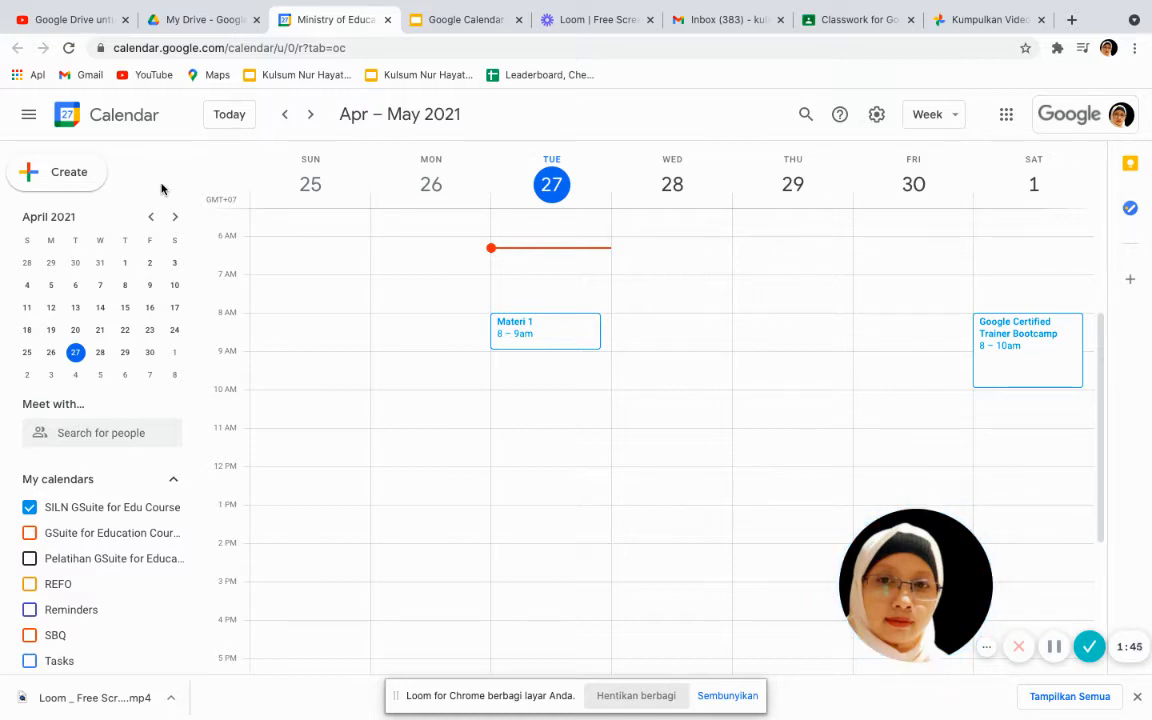
# Choose Create new calendar from the + menu beside Other calendars
pyautogui.scroll(-2, 96, 590)
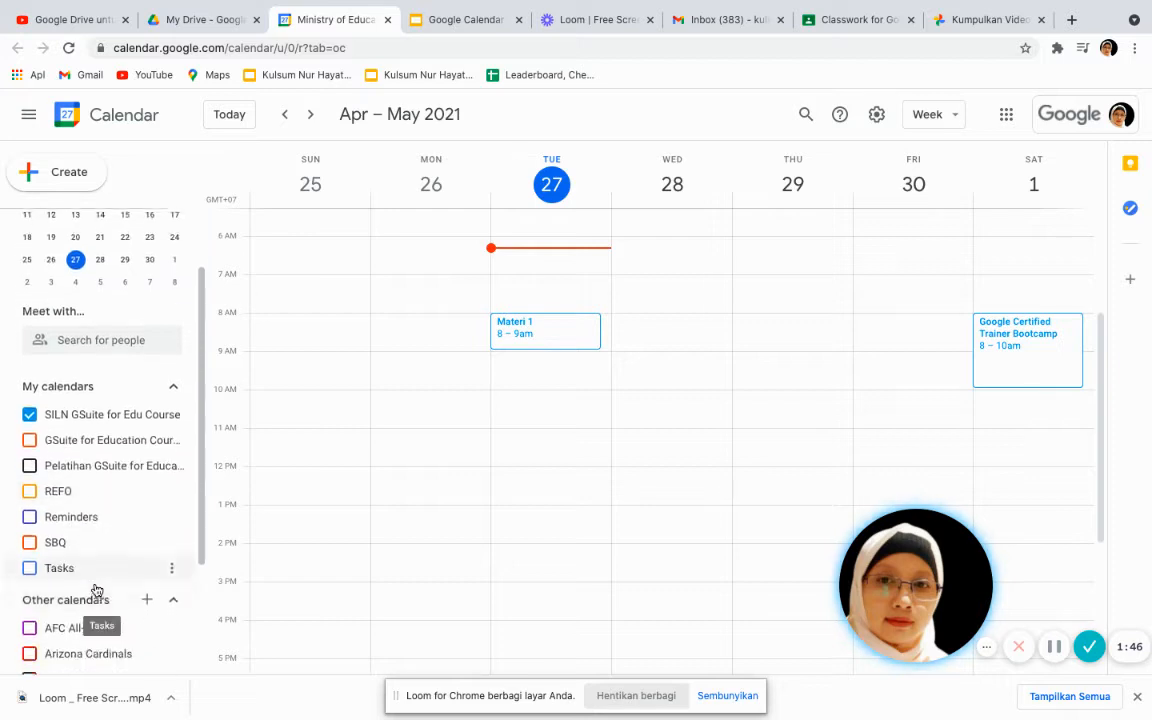
pyautogui.scroll(-3, 96, 590)
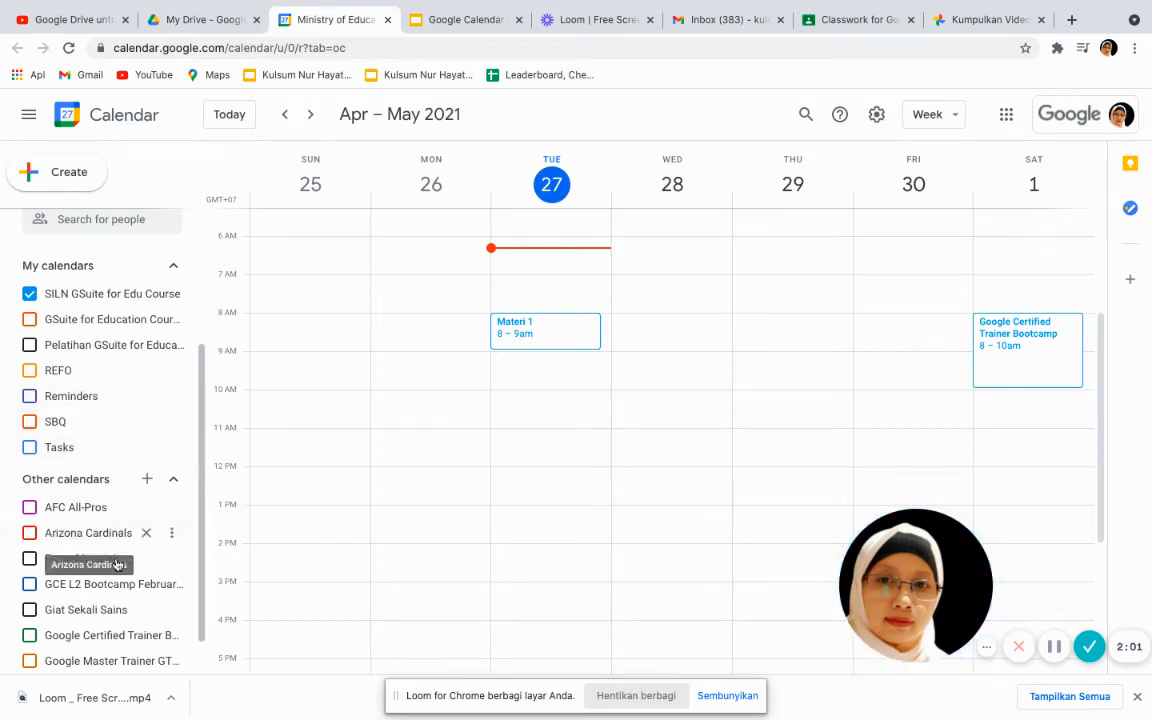
pyautogui.scroll(-2, 117, 576)
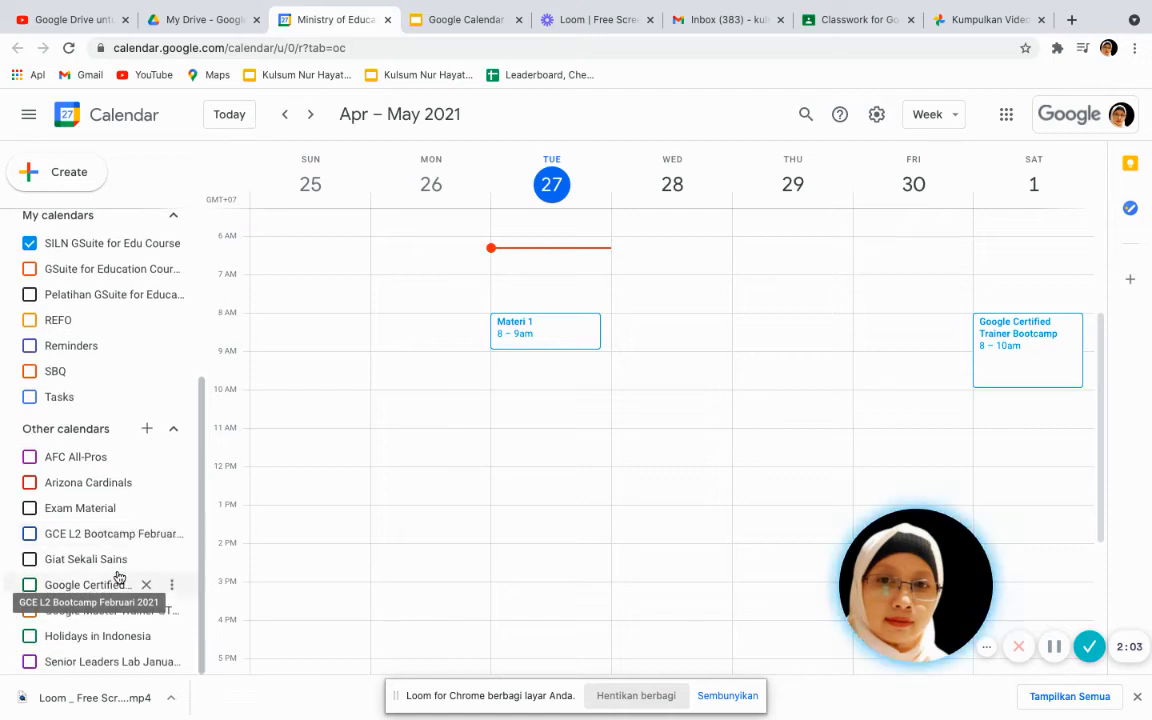
pyautogui.click(148, 431)
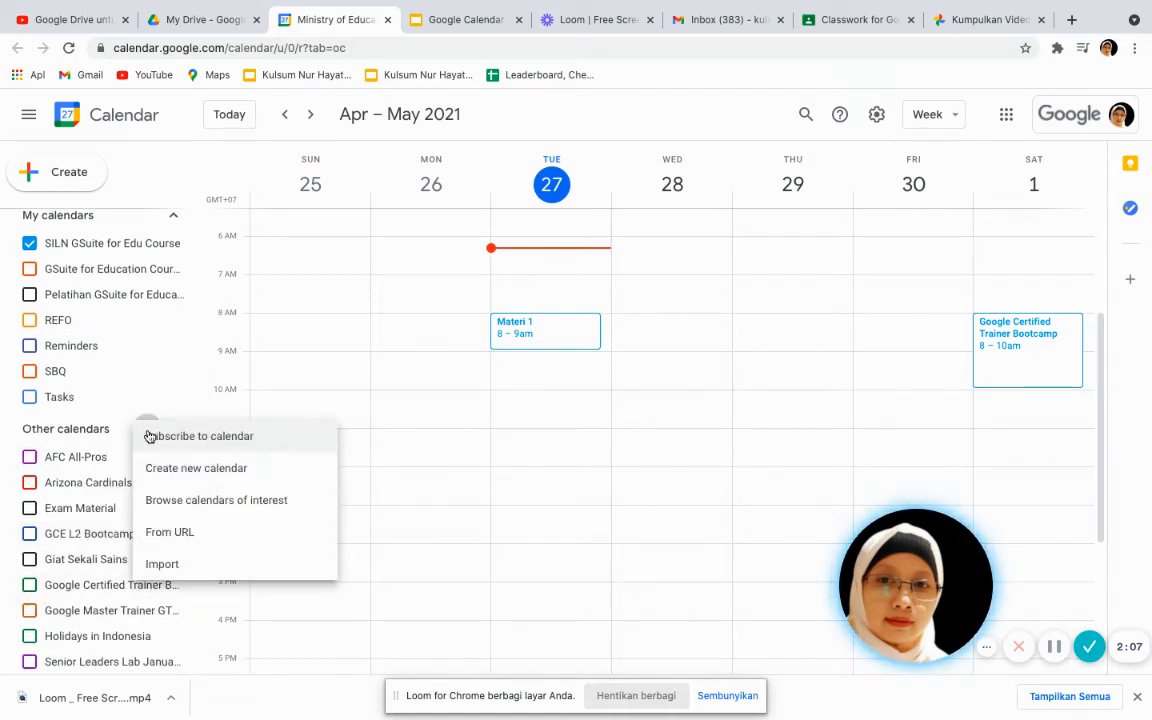
pyautogui.click(178, 479)
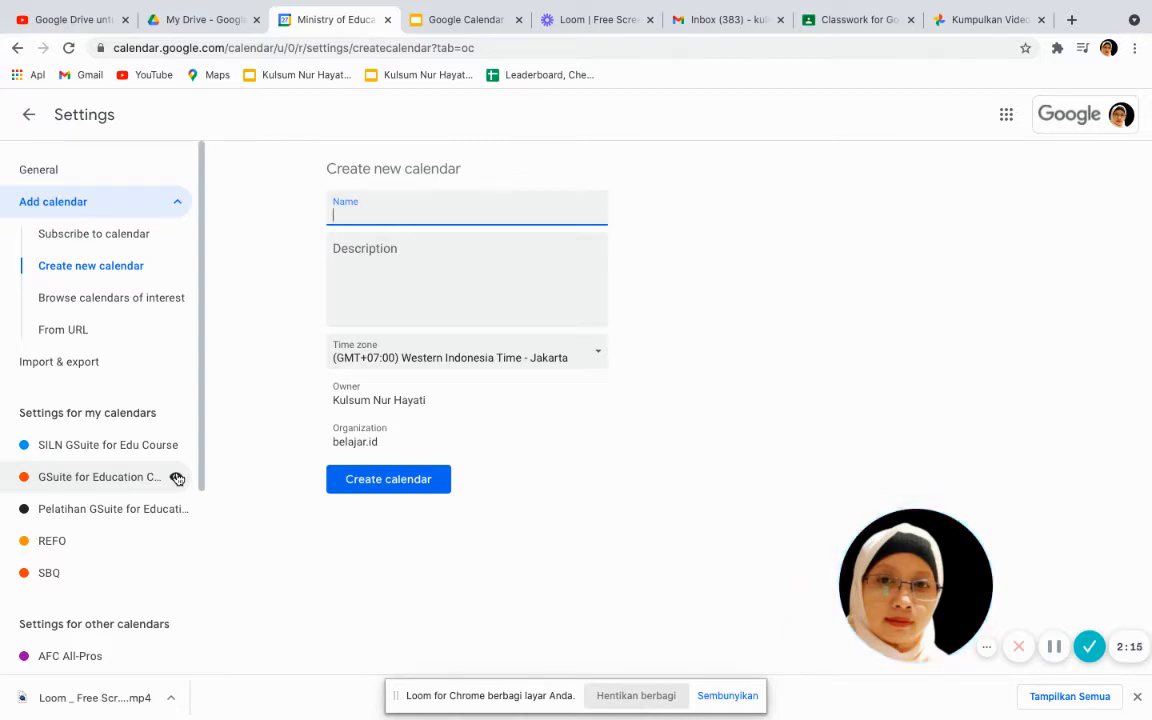
# Create calendar 'Kelas 7A SMP Budimulia' with description 'Kalender pemebalajaran kelas 7A SMP Budimul'
pyautogui.write('elas ')
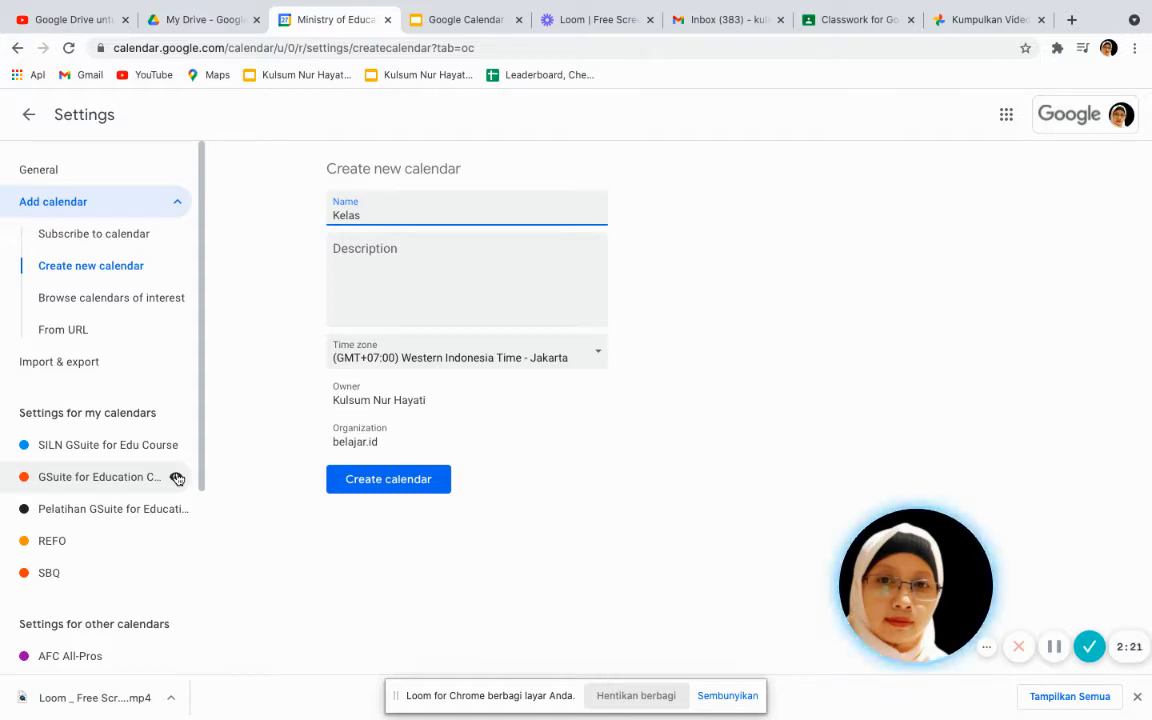
pyautogui.write('&')
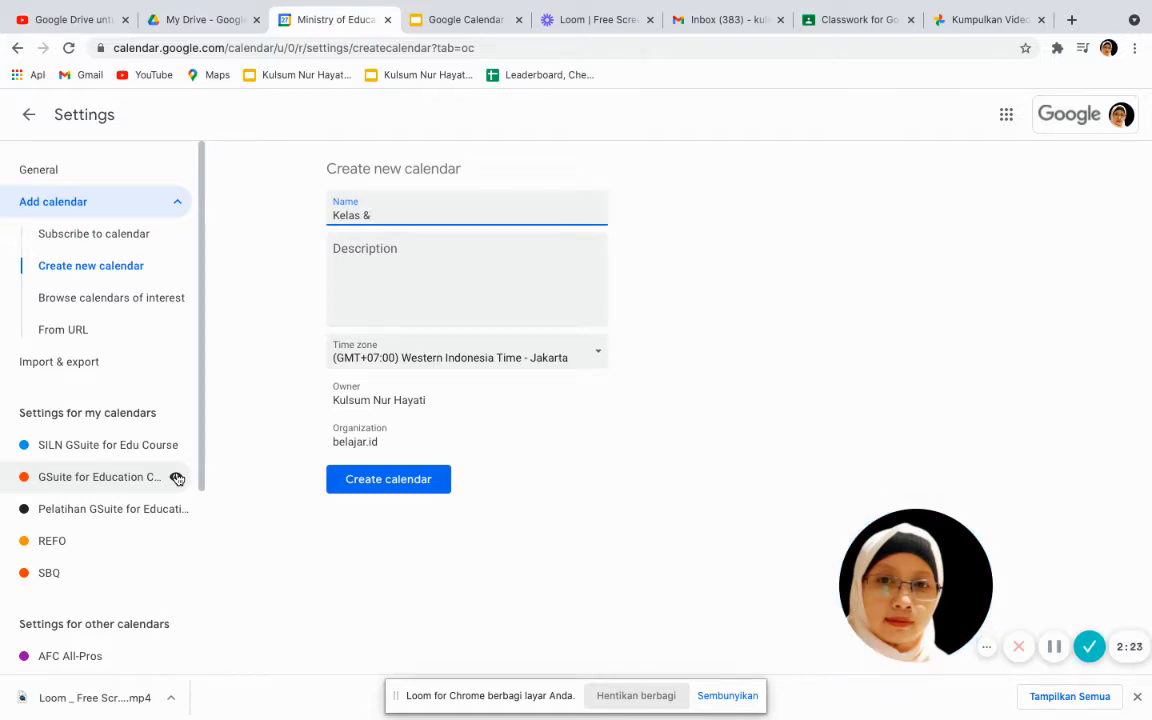
pyautogui.press('BackSpace')
pyautogui.write('7A SMP Budimulia')
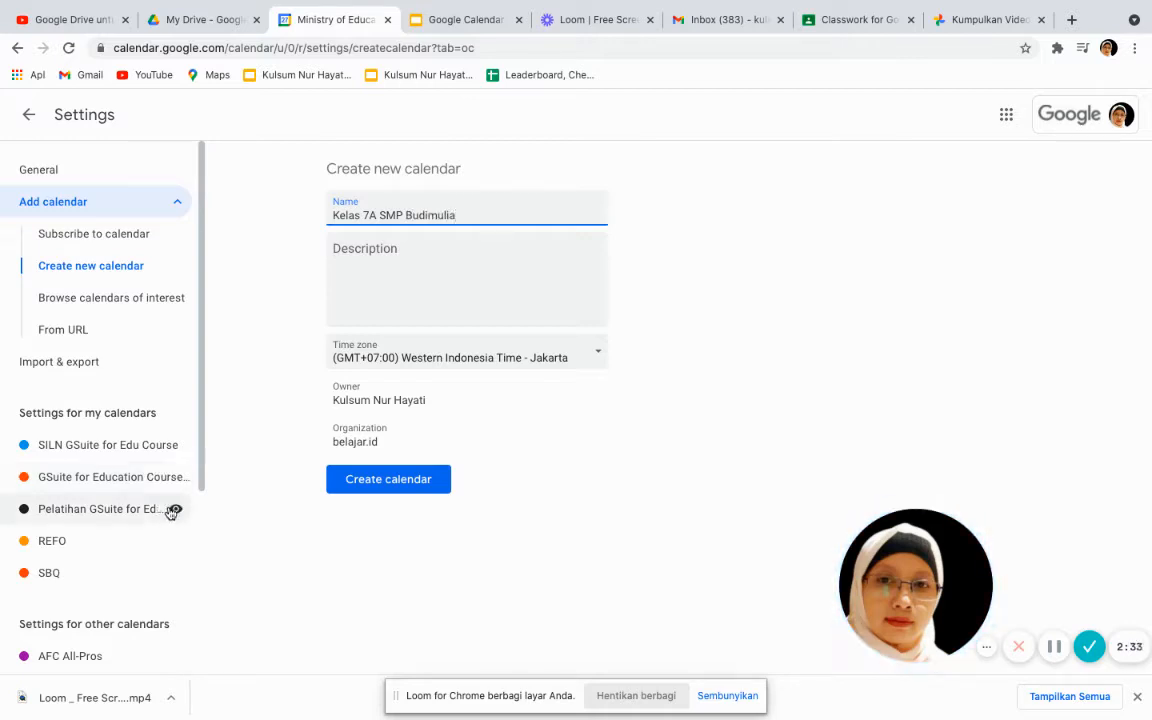
pyautogui.click(364, 250)
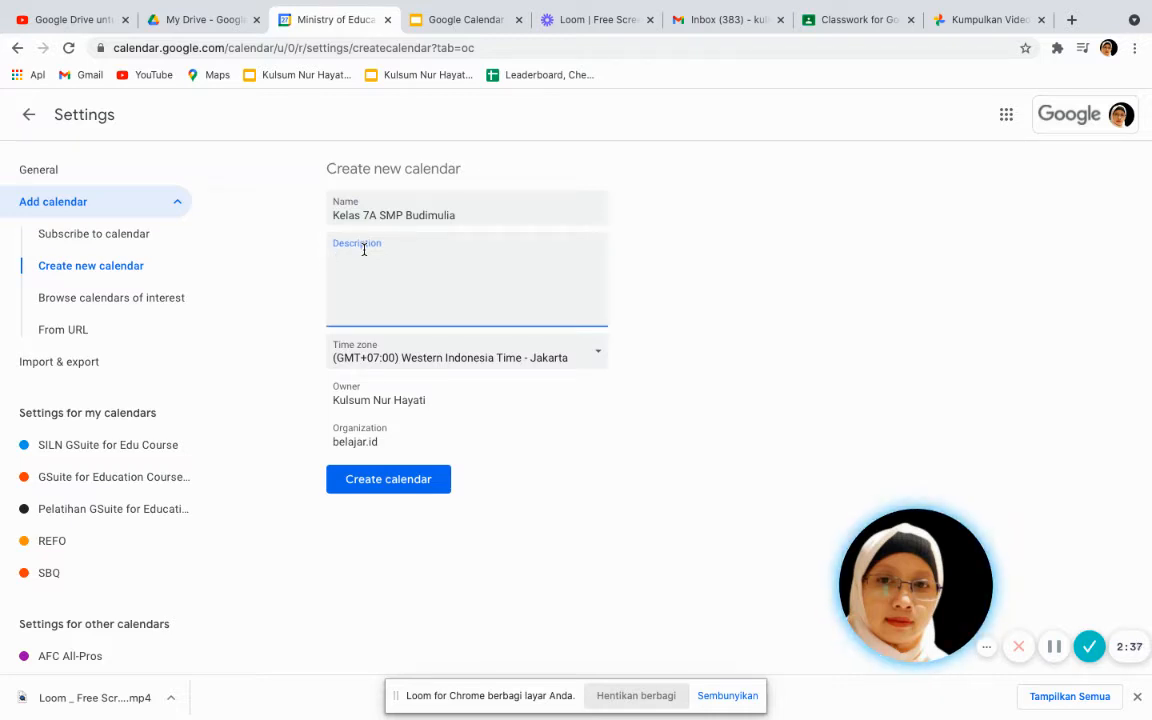
pyautogui.write('Ka')
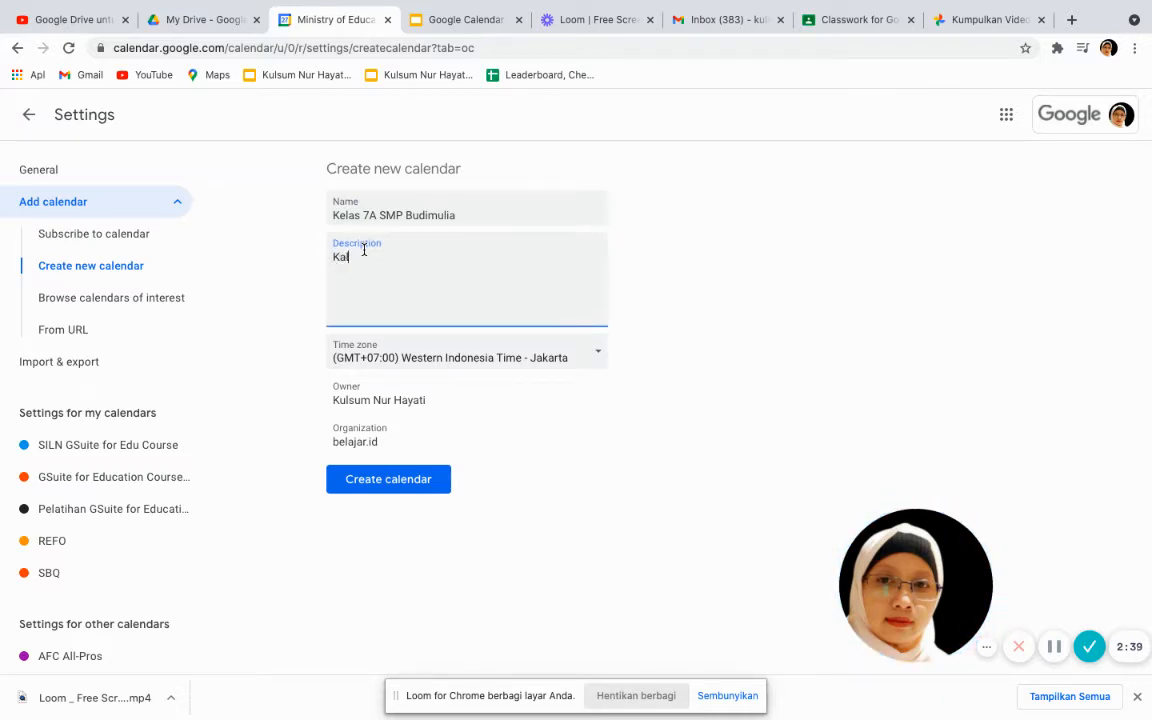
pyautogui.write('lender')
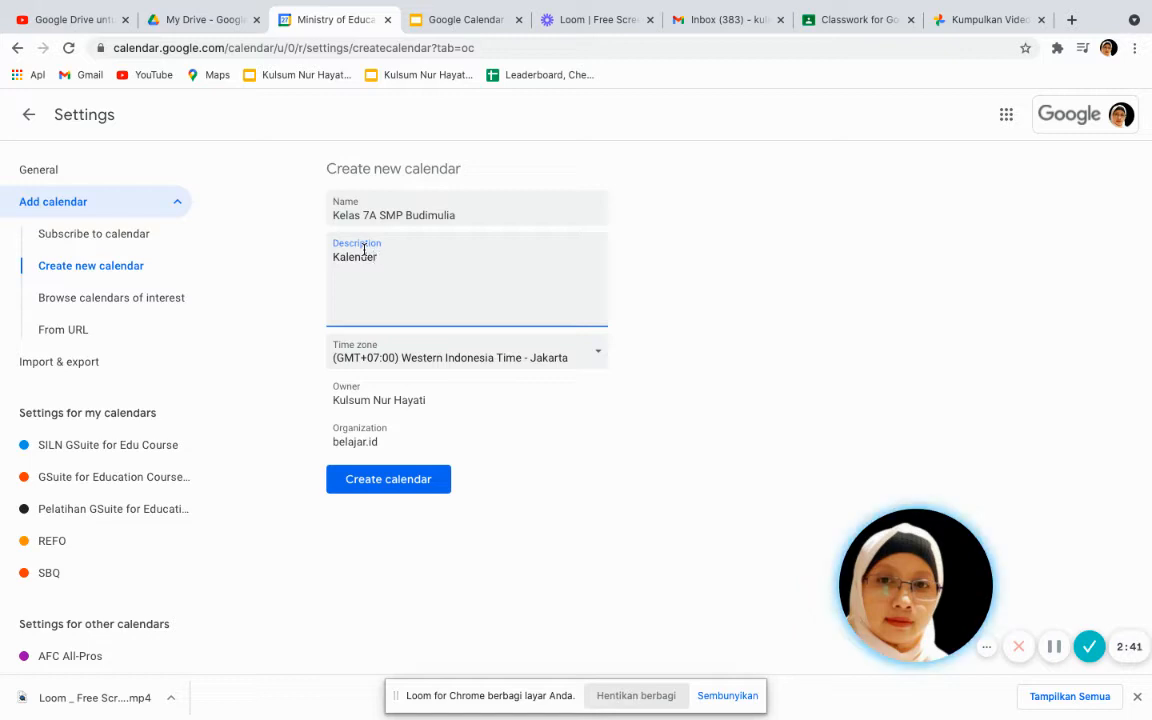
pyautogui.write(' pemebalajaran ')
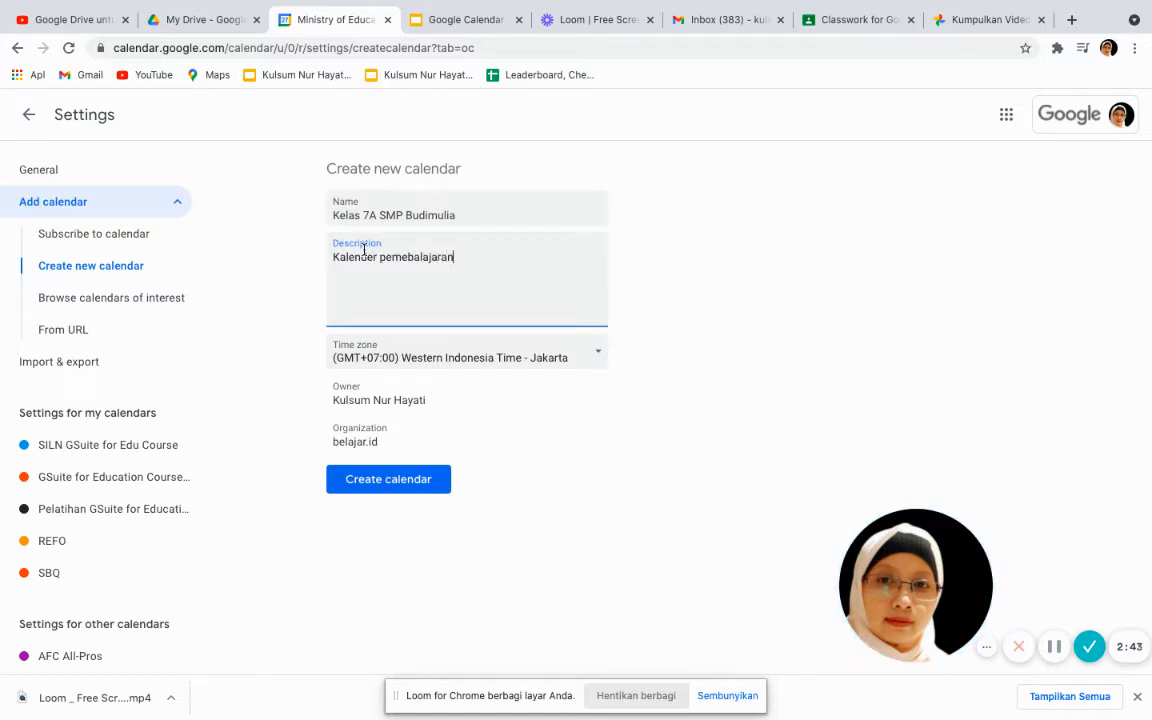
pyautogui.write('kelas 7A SMP Bud')
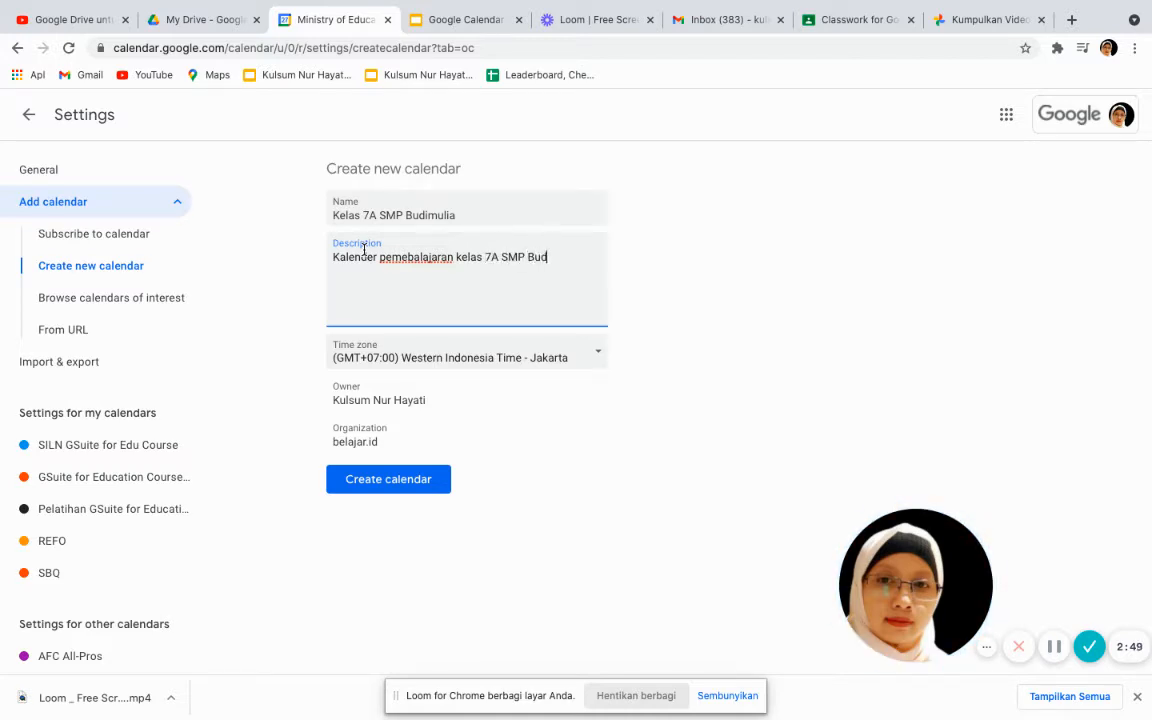
pyautogui.write('imulia')
pyautogui.click(383, 485)
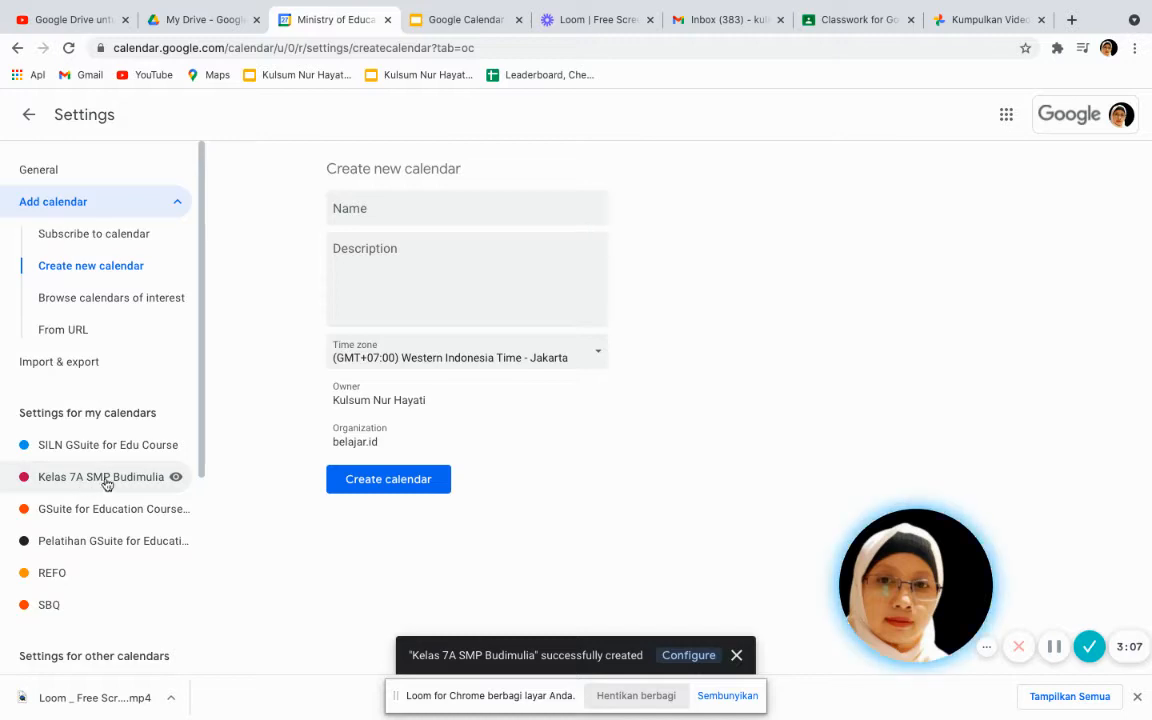
# Go back to the week view and locate Kelas 7A SMP Budimulia under My calendars
pyautogui.click(29, 114)
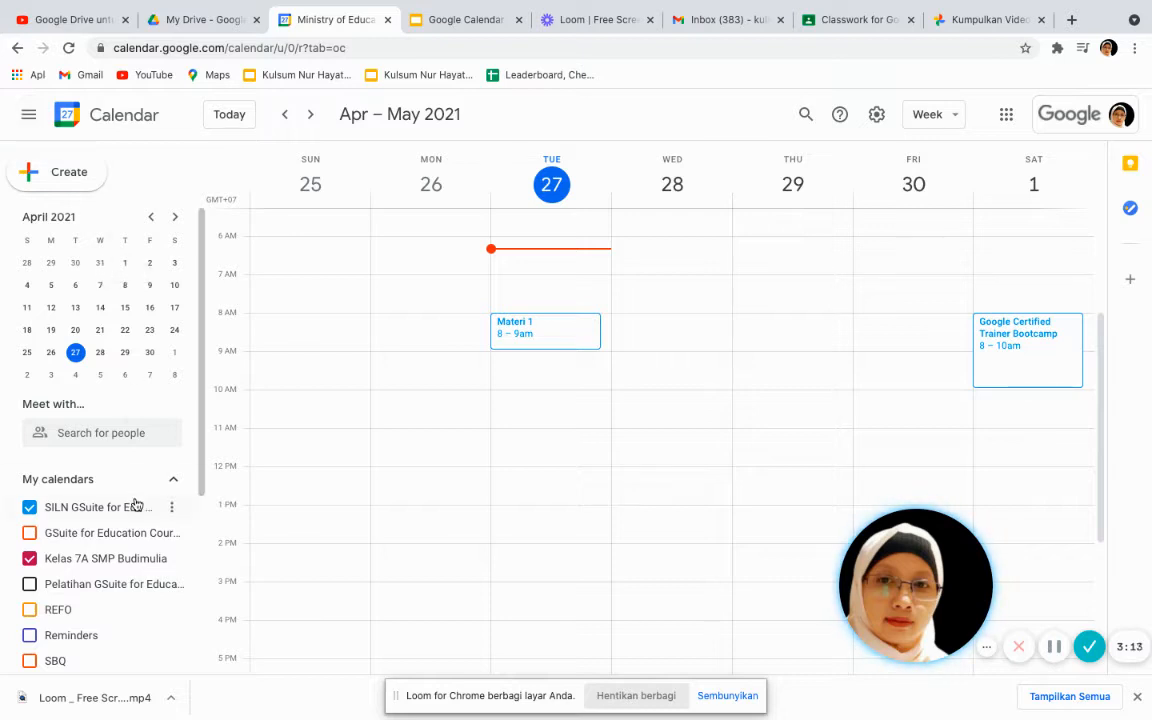
pyautogui.scroll(-1, 137, 505)
pyautogui.scroll(-2, 137, 505)
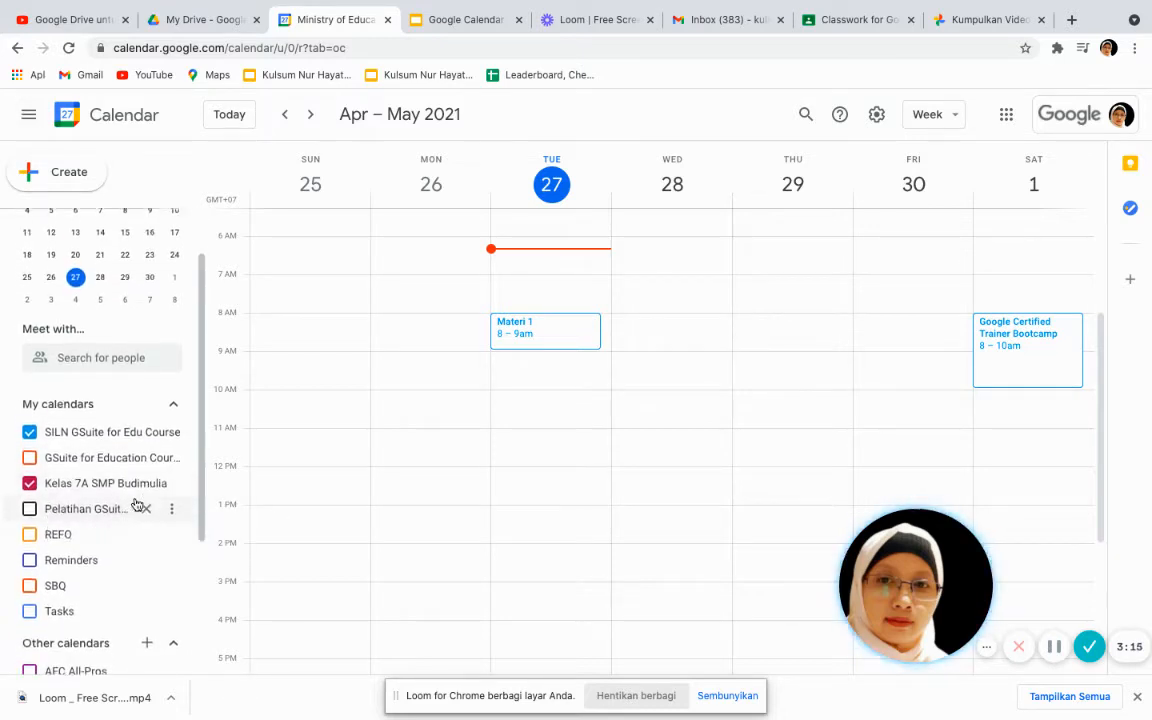
pyautogui.scroll(1, 137, 505)
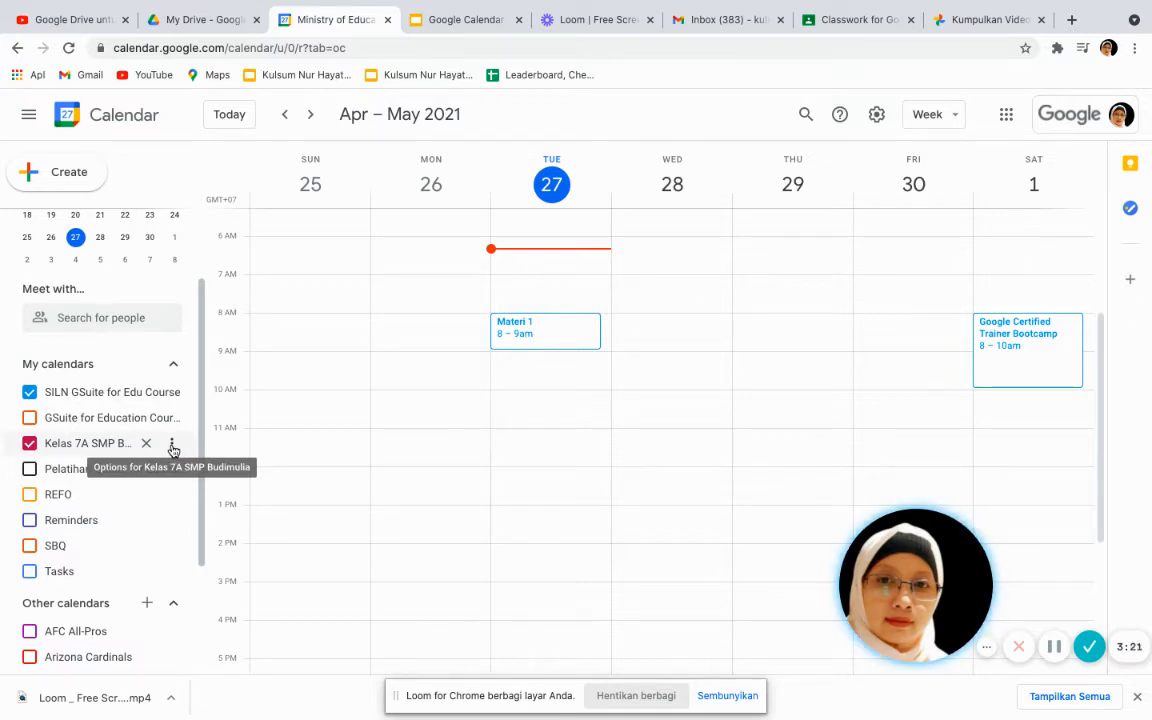
# Open Kelas 7A SMP Budimulia's settings and start adding people under Share with specific people
pyautogui.click(172, 447)
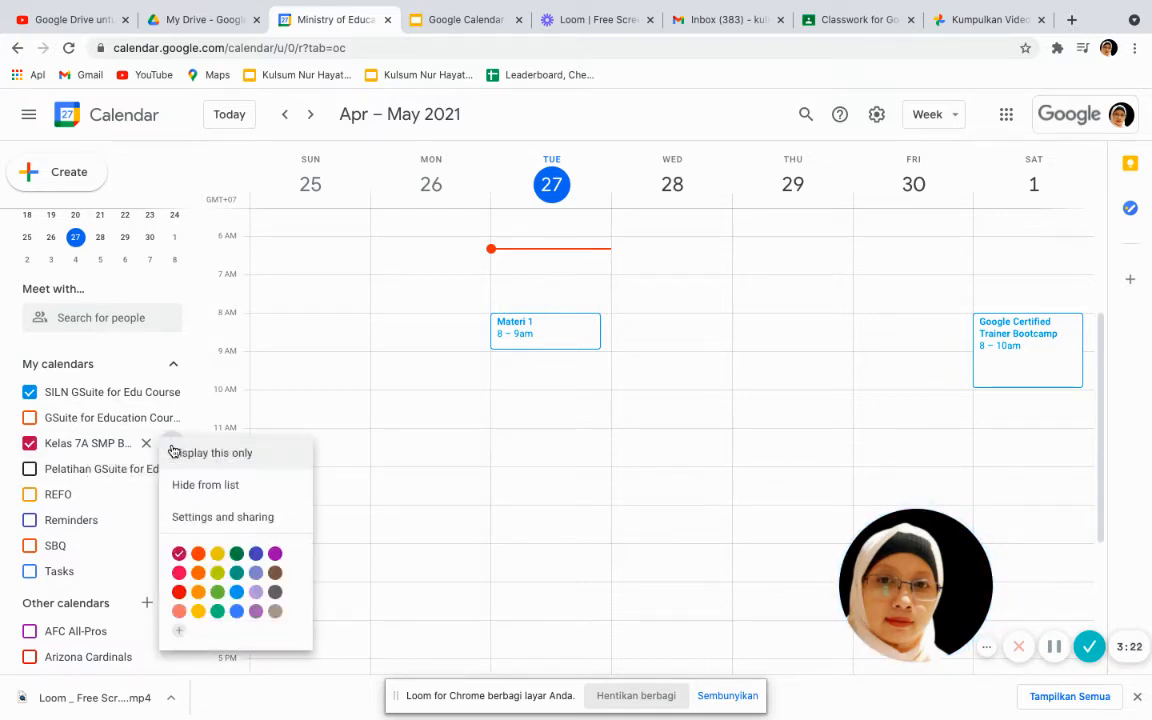
pyautogui.click(193, 518)
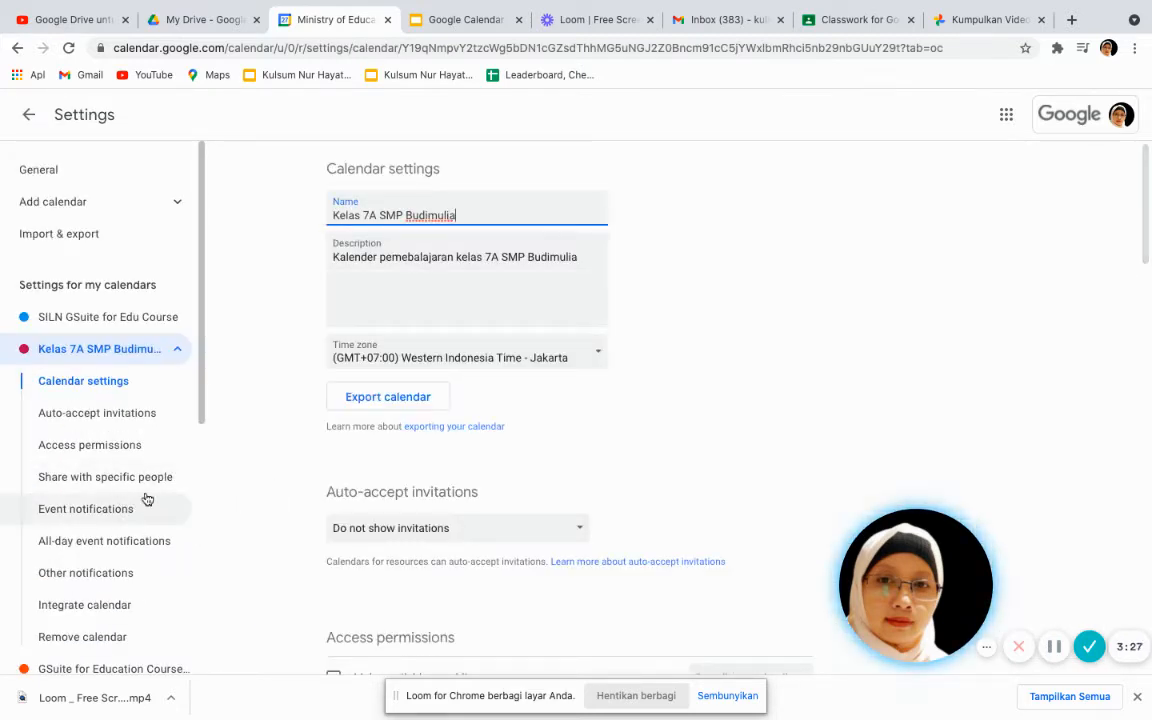
pyautogui.click(111, 478)
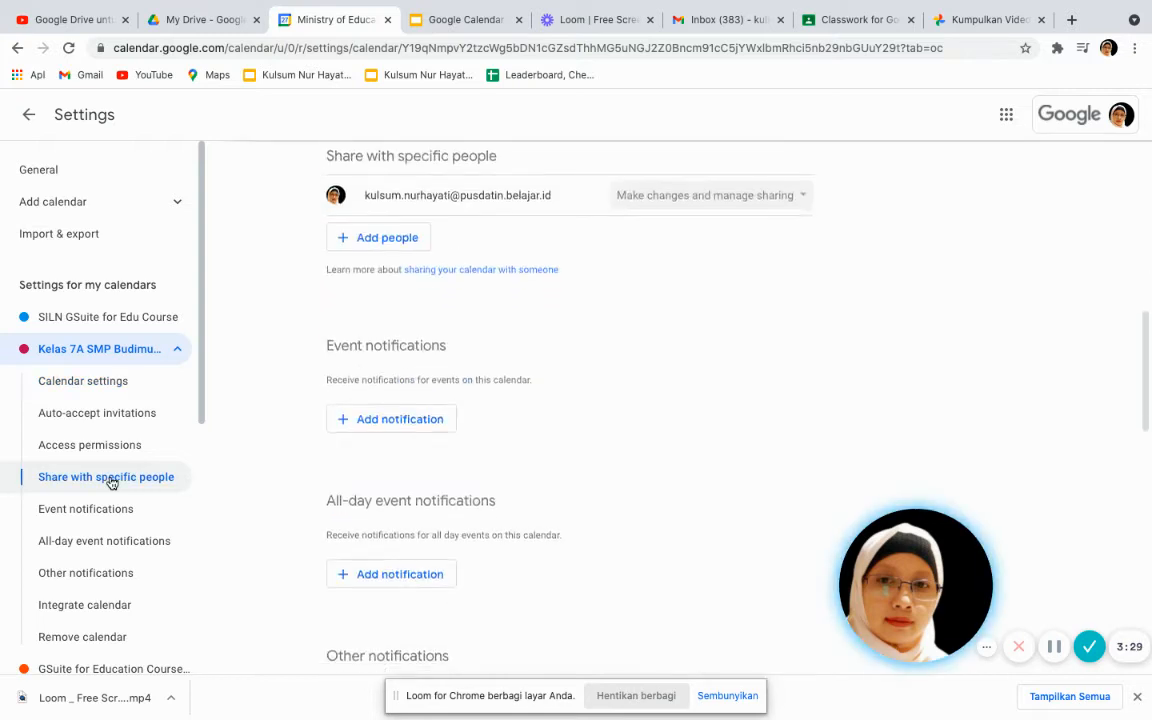
pyautogui.click(397, 243)
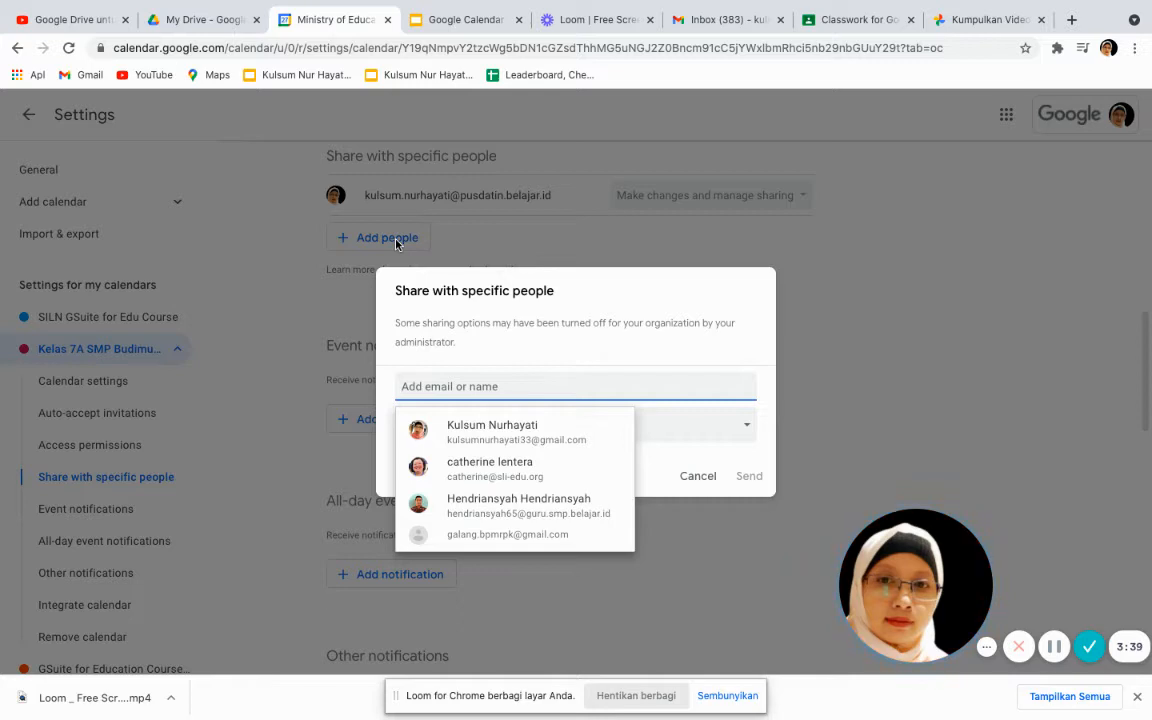
# Add two suggested contacts with 'See all event details' permission and send the share
pyautogui.click(486, 430)
pyautogui.write('gal')
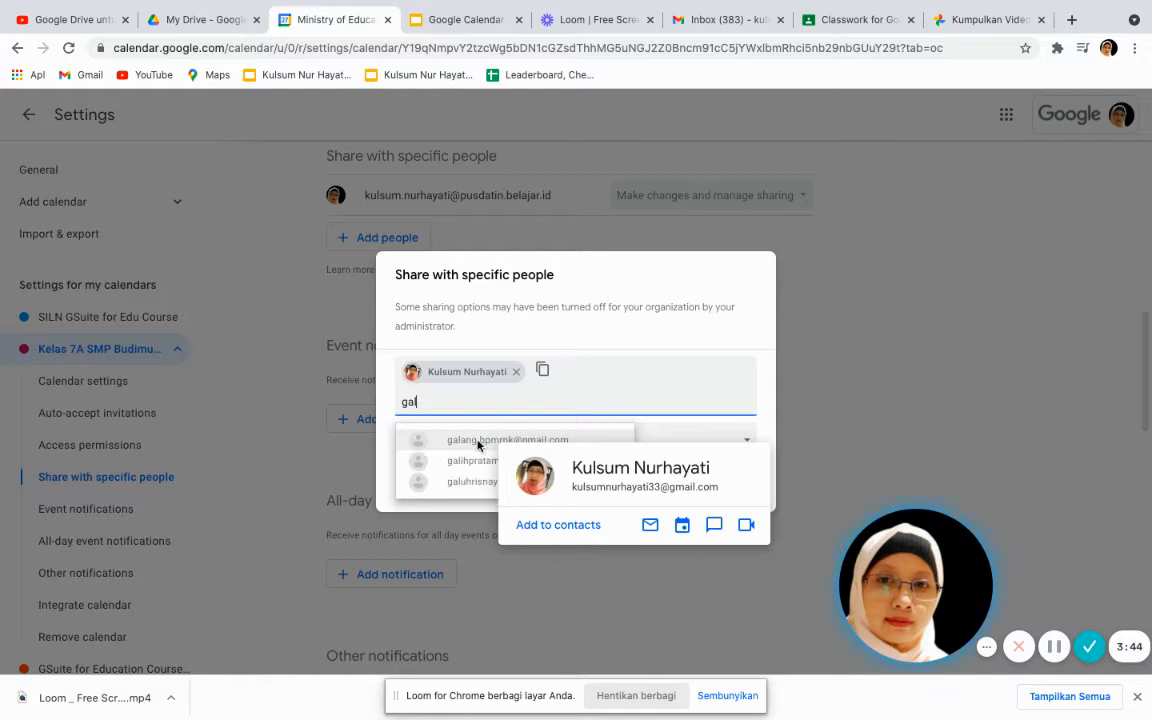
pyautogui.click(478, 441)
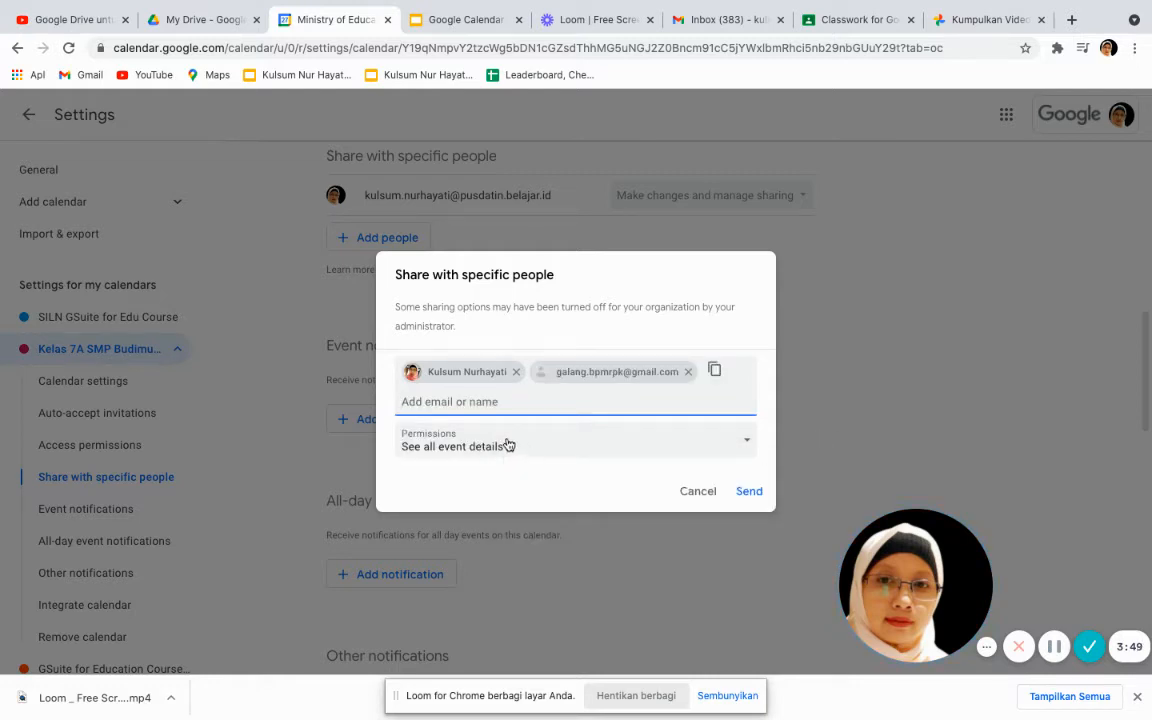
pyautogui.click(746, 442)
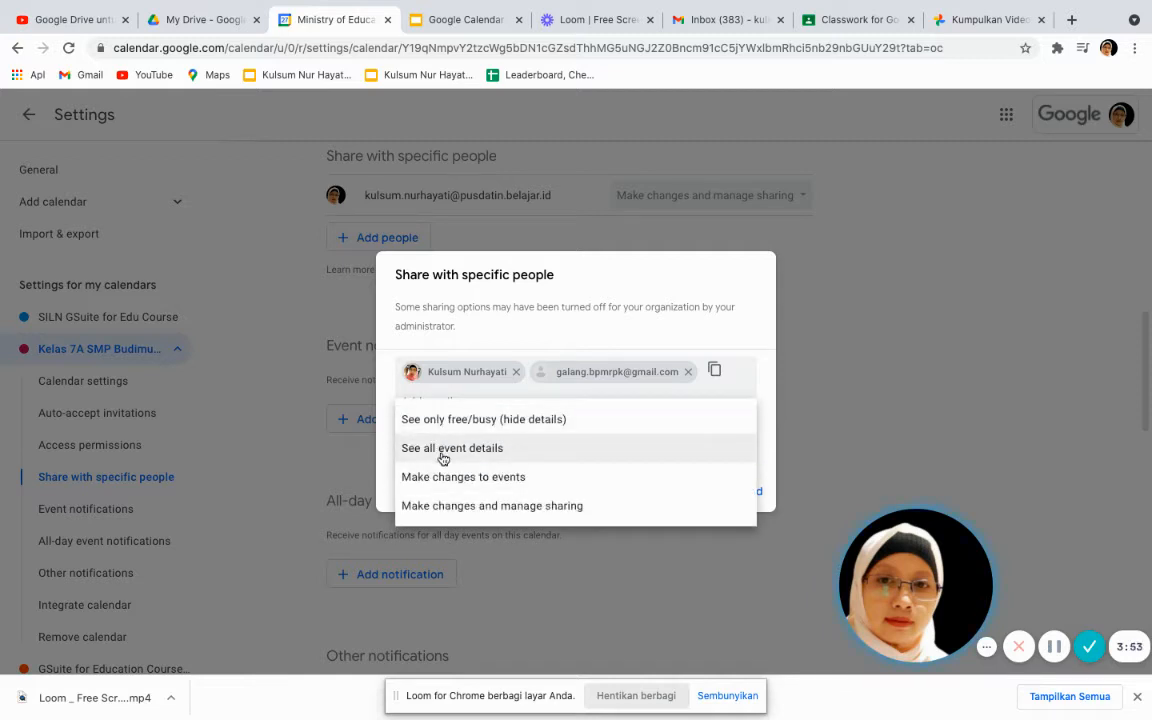
pyautogui.click(527, 452)
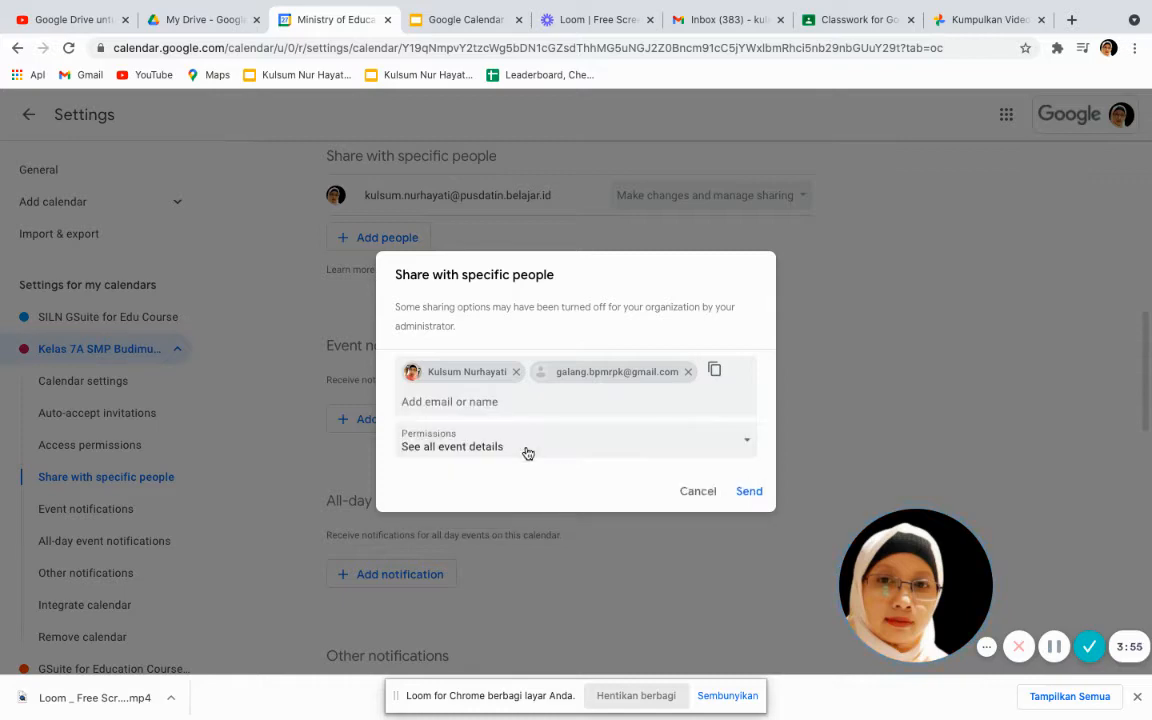
pyautogui.click(753, 495)
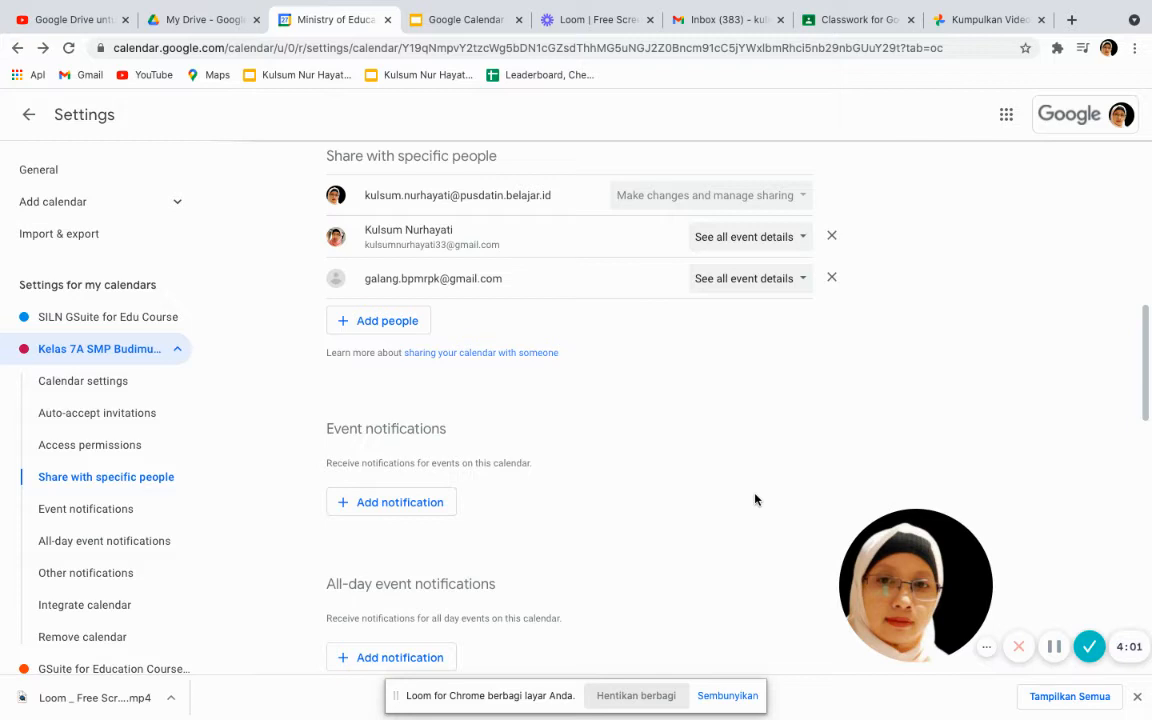
pyautogui.scroll(5, 711, 453)
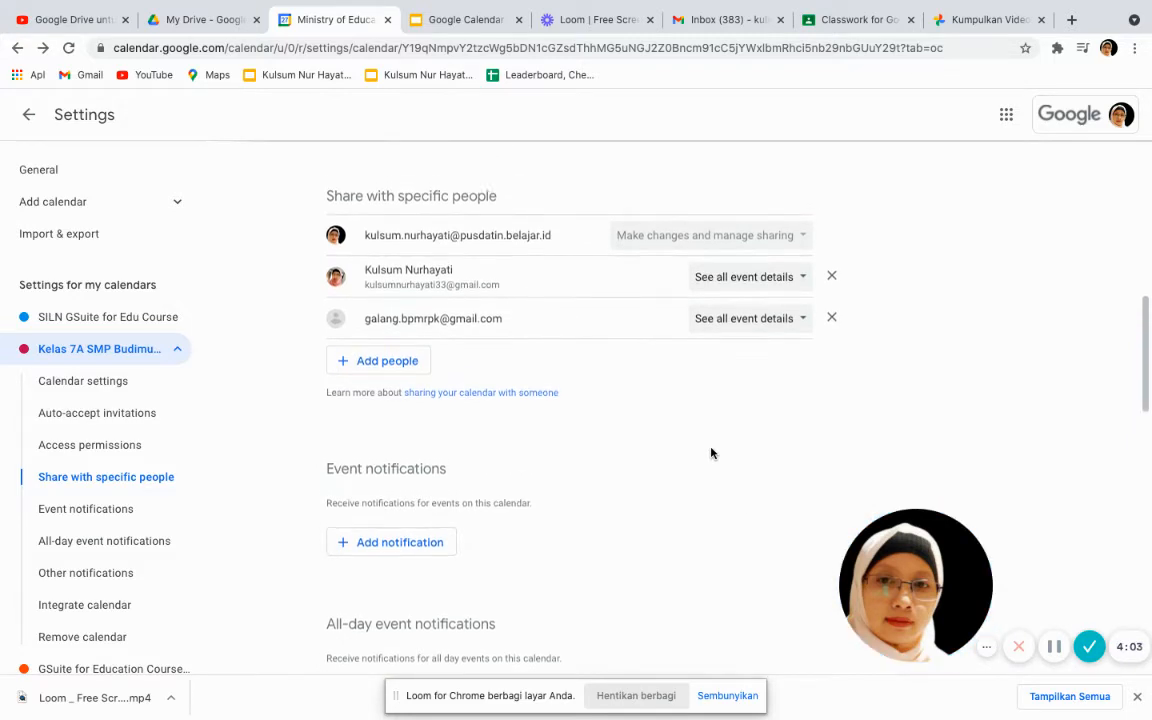
pyautogui.scroll(2, 711, 453)
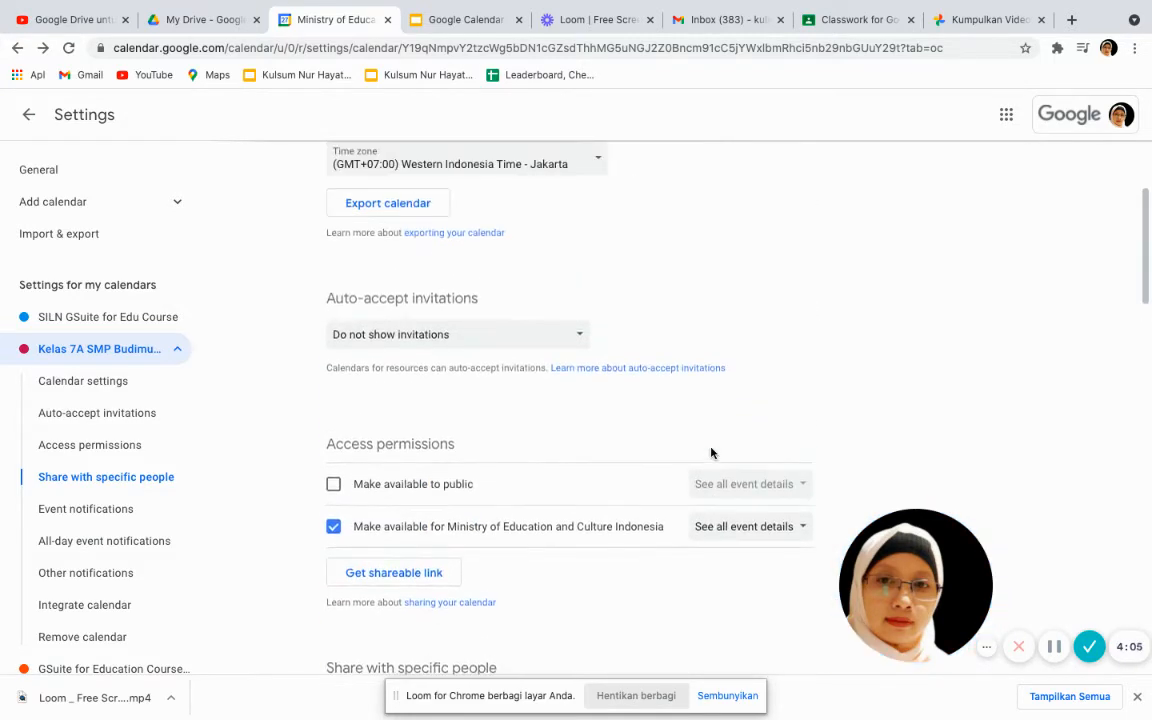
pyautogui.scroll(-5, 711, 453)
pyautogui.scroll(-3, 711, 453)
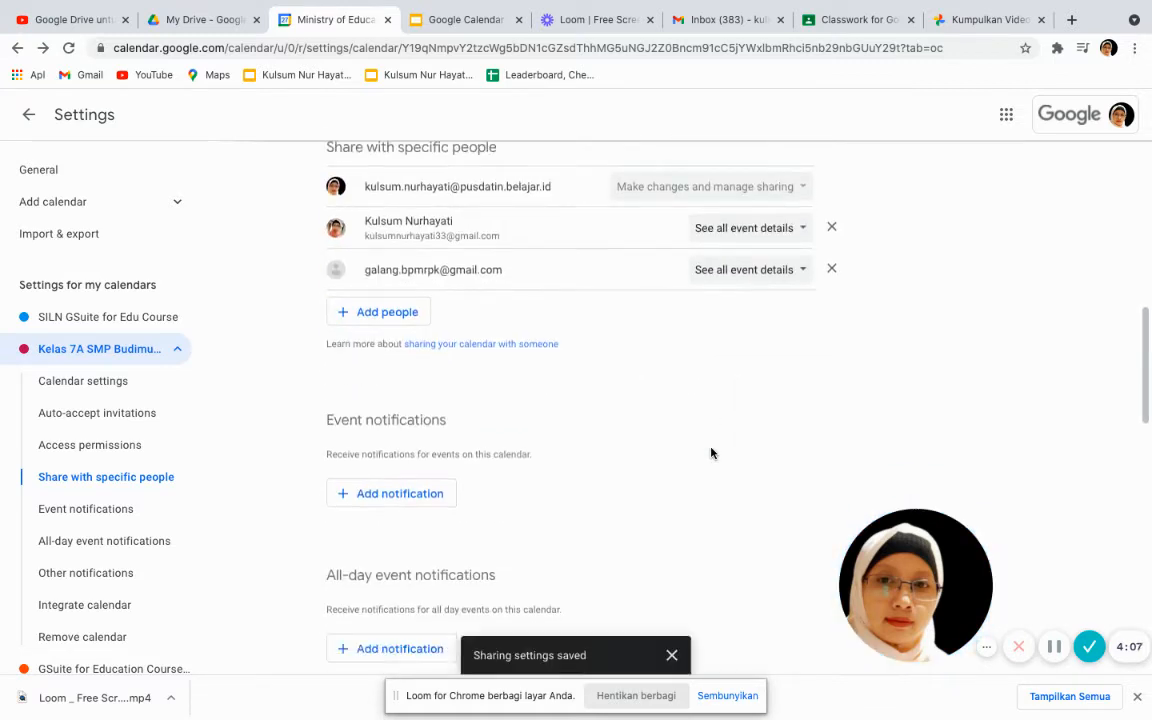
pyautogui.scroll(1, 711, 453)
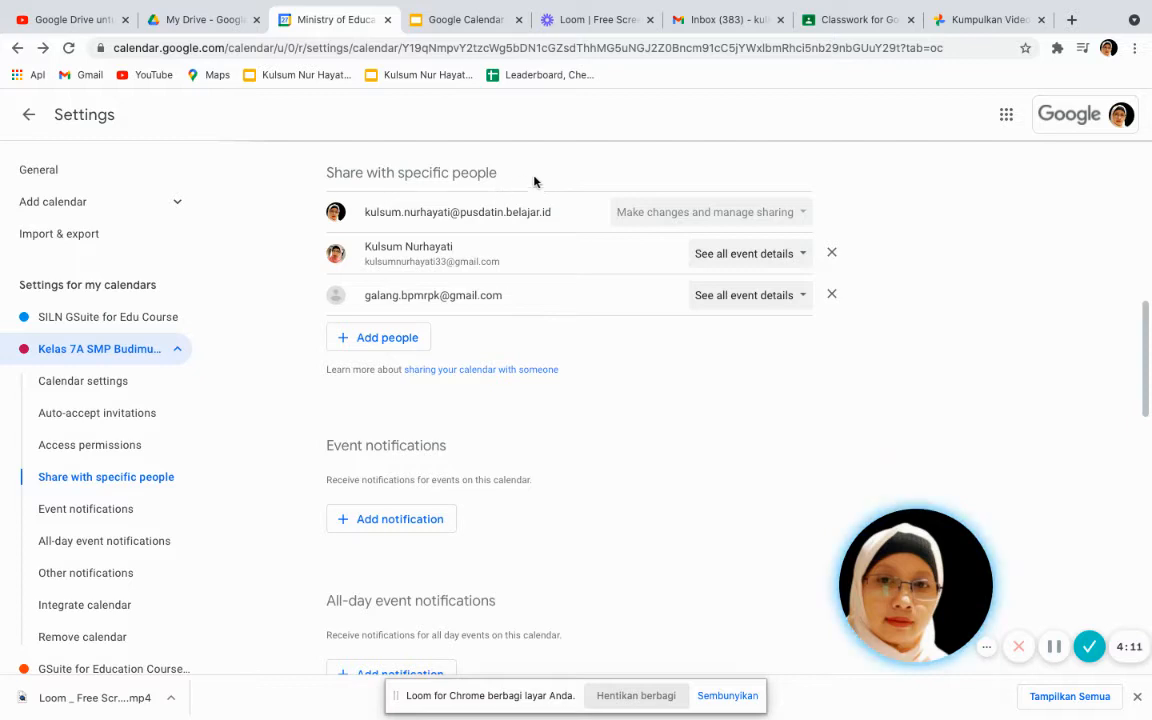
# Back in the calendar, create a new event titled 'Materi 1 Kelas 7A'
pyautogui.click(28, 115)
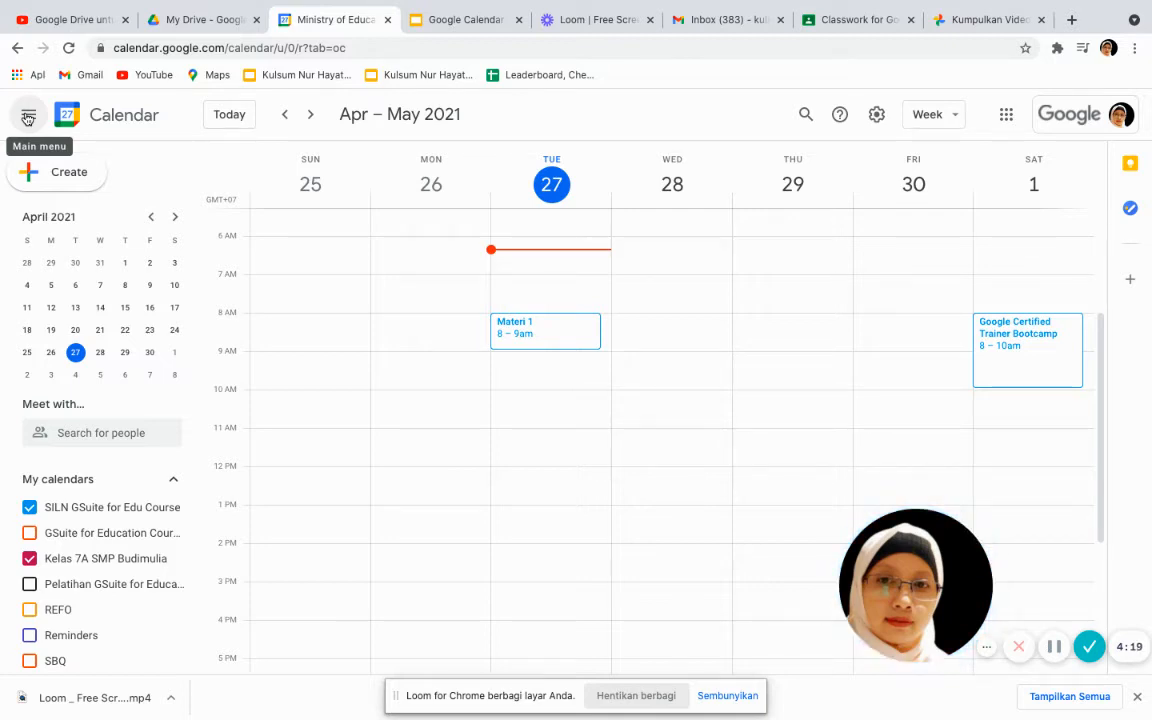
pyautogui.click(69, 174)
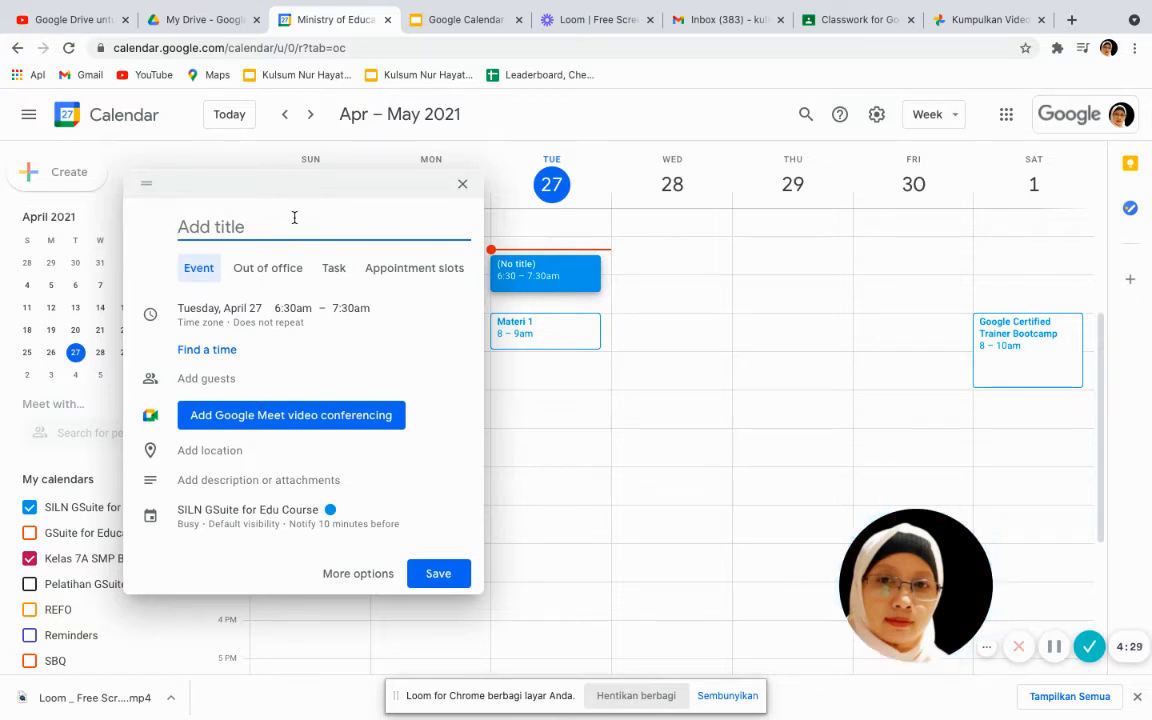
pyautogui.write('Mater')
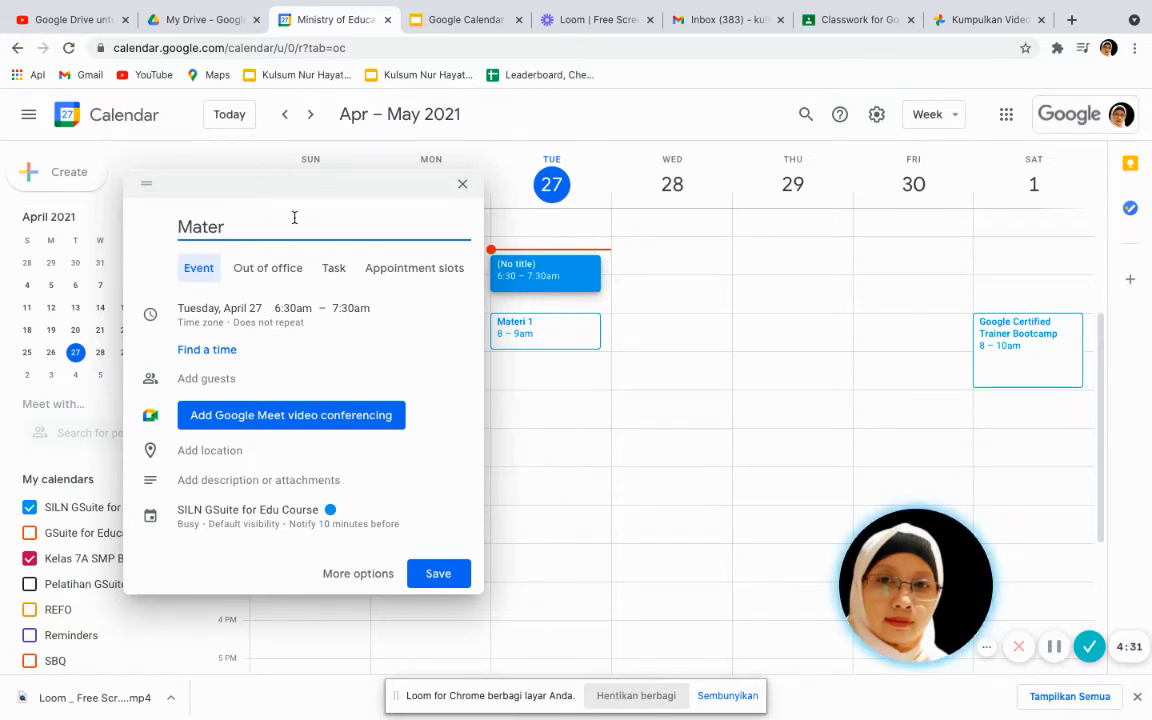
pyautogui.write('i')
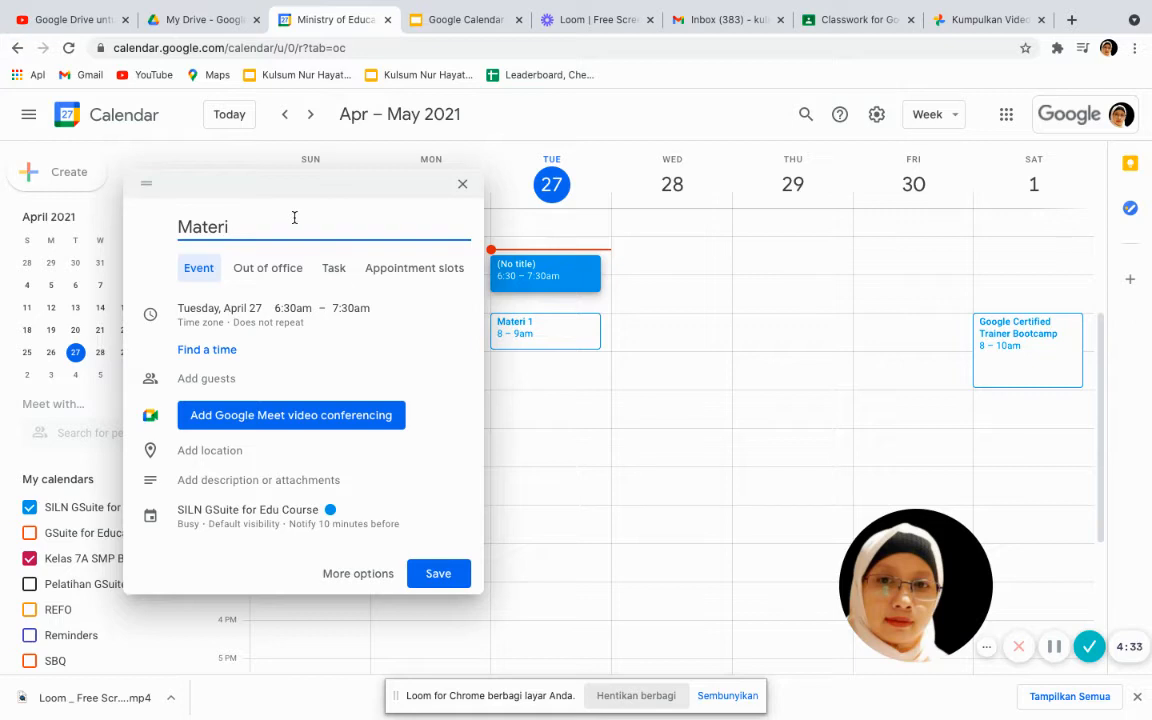
pyautogui.write(' 1 Kelas 7A')
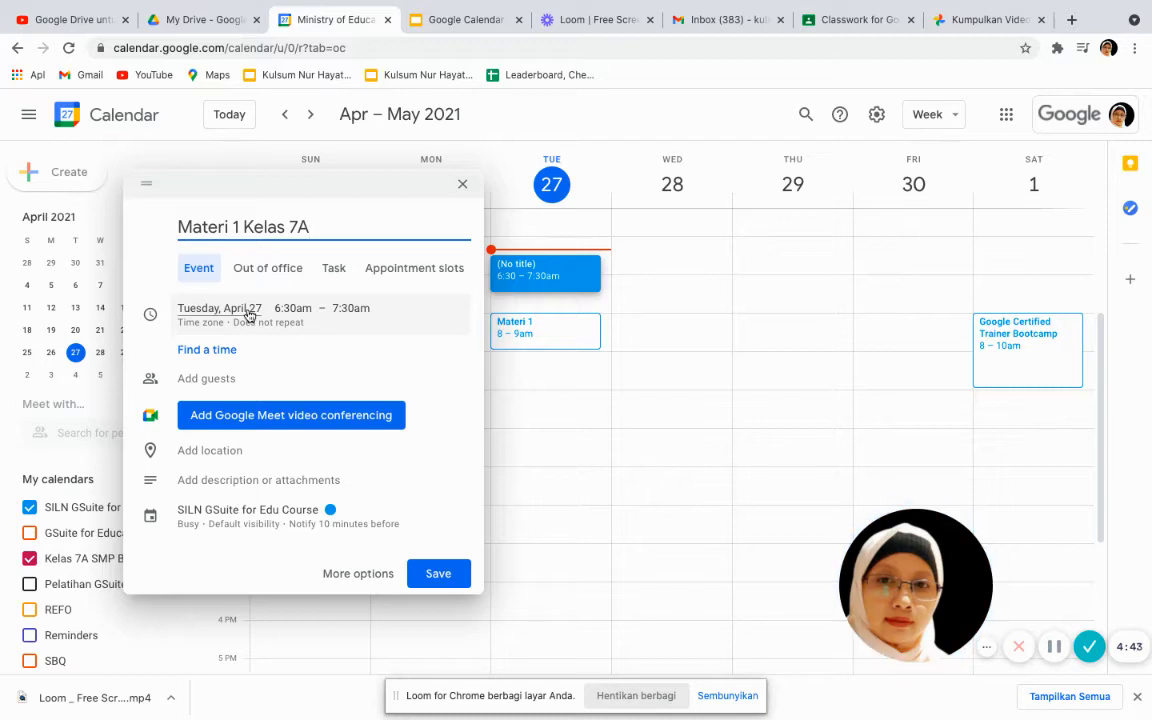
# Set the event to run 10:00–11:00am on Tuesday, April 27
pyautogui.click(296, 309)
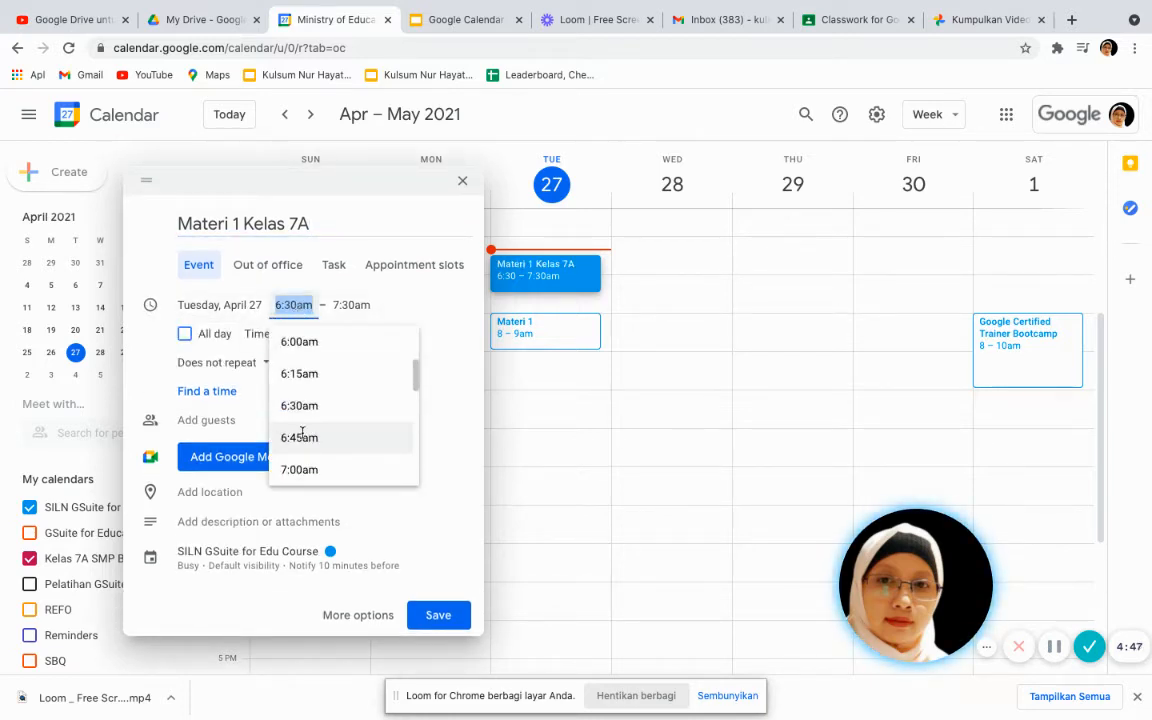
pyautogui.scroll(-3, 302, 435)
pyautogui.scroll(-5, 302, 432)
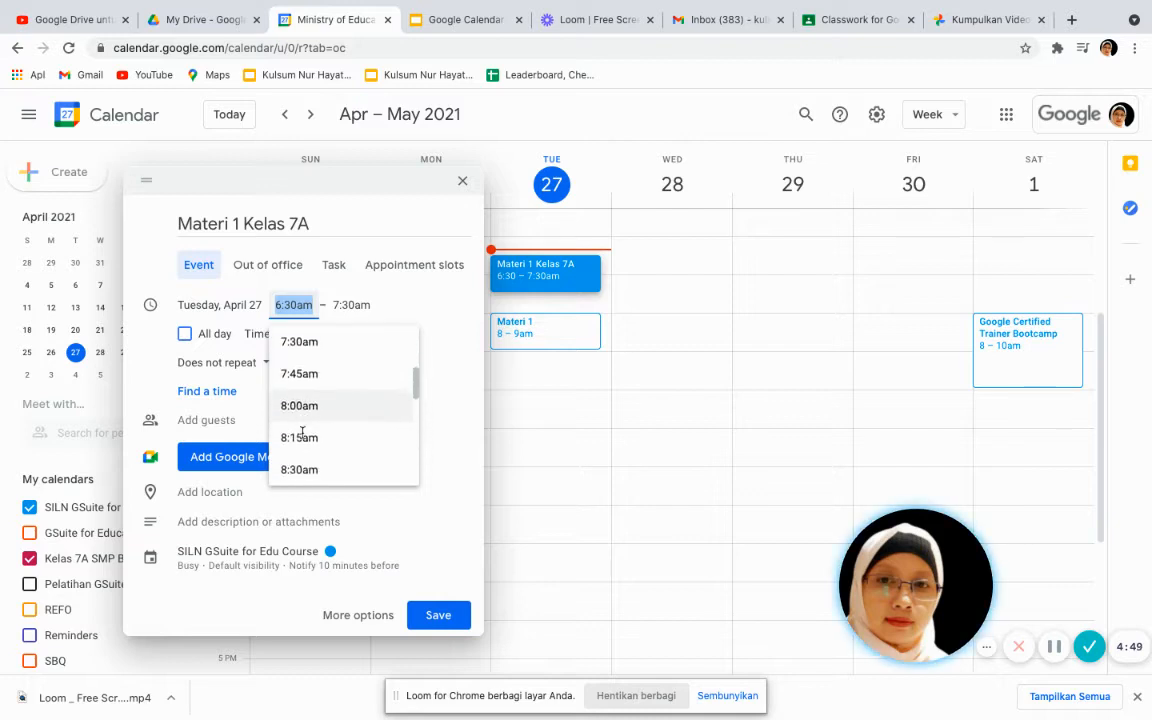
pyautogui.scroll(1, 302, 435)
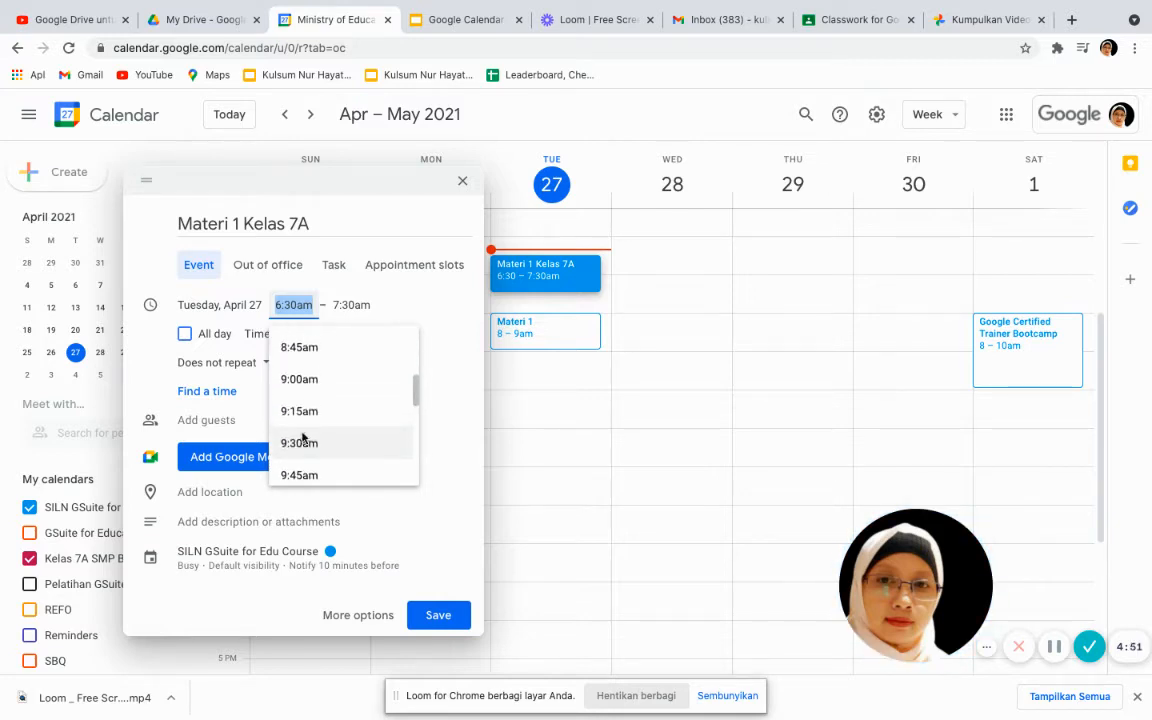
pyautogui.scroll(-2, 302, 438)
pyautogui.click(302, 438)
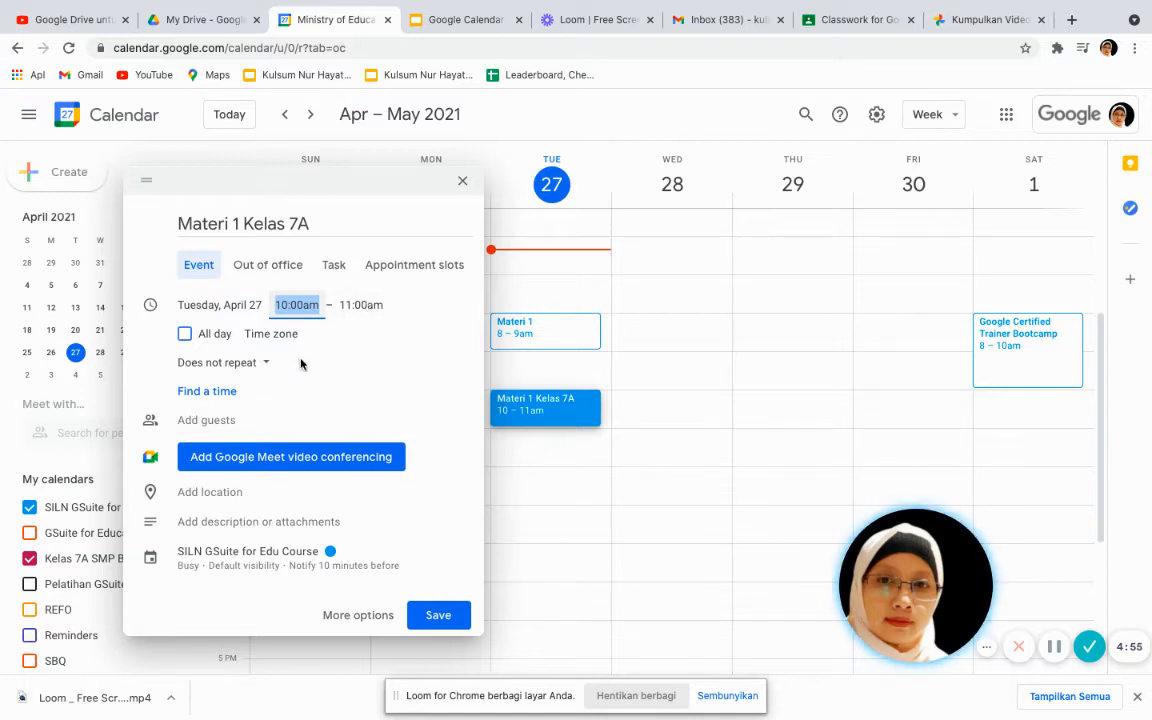
pyautogui.click(212, 421)
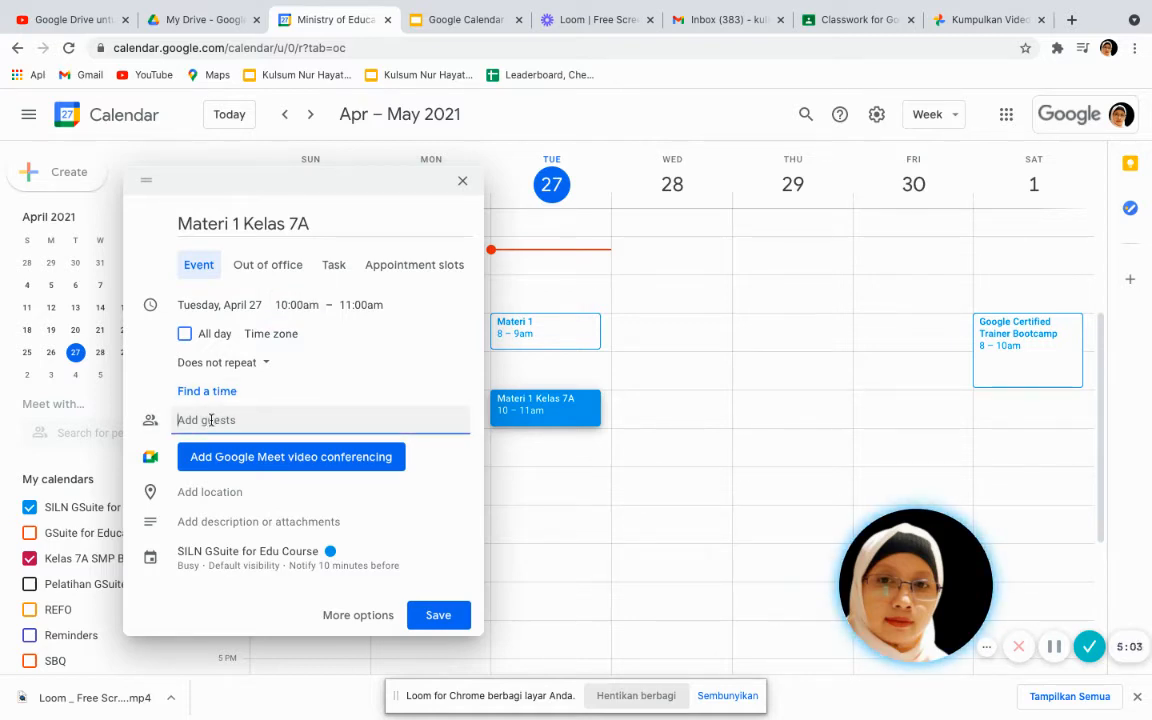
pyautogui.write('ste')
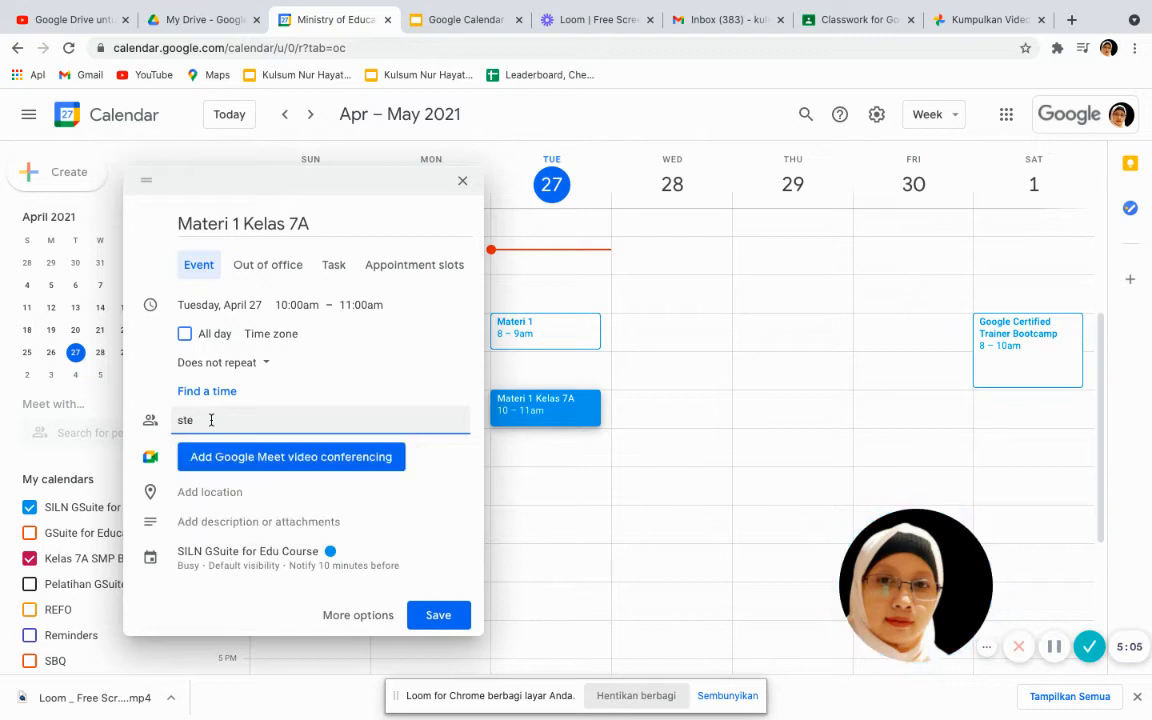
pyautogui.write('v')
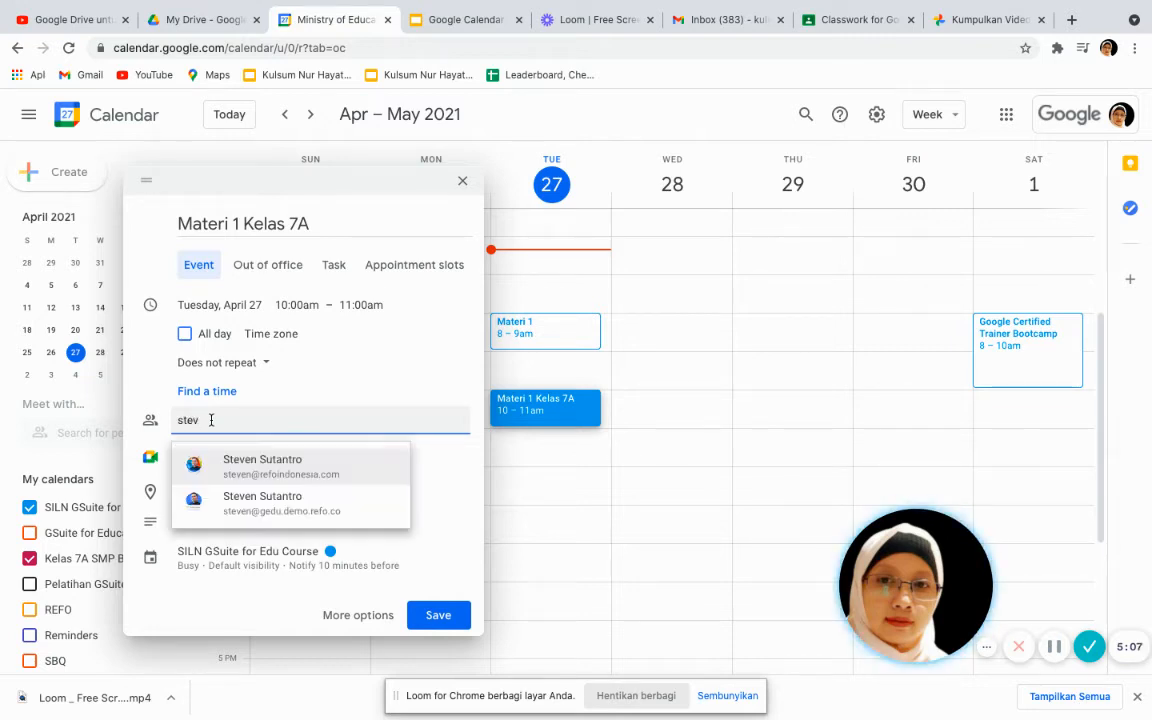
pyautogui.click(235, 467)
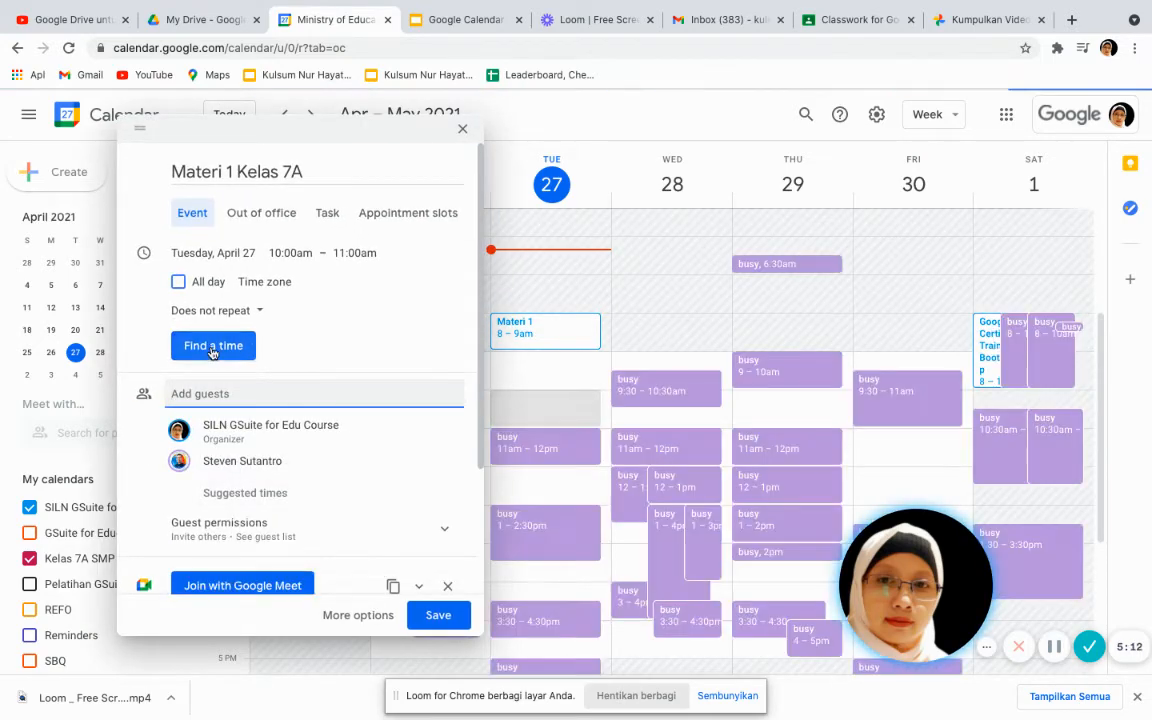
pyautogui.click(212, 346)
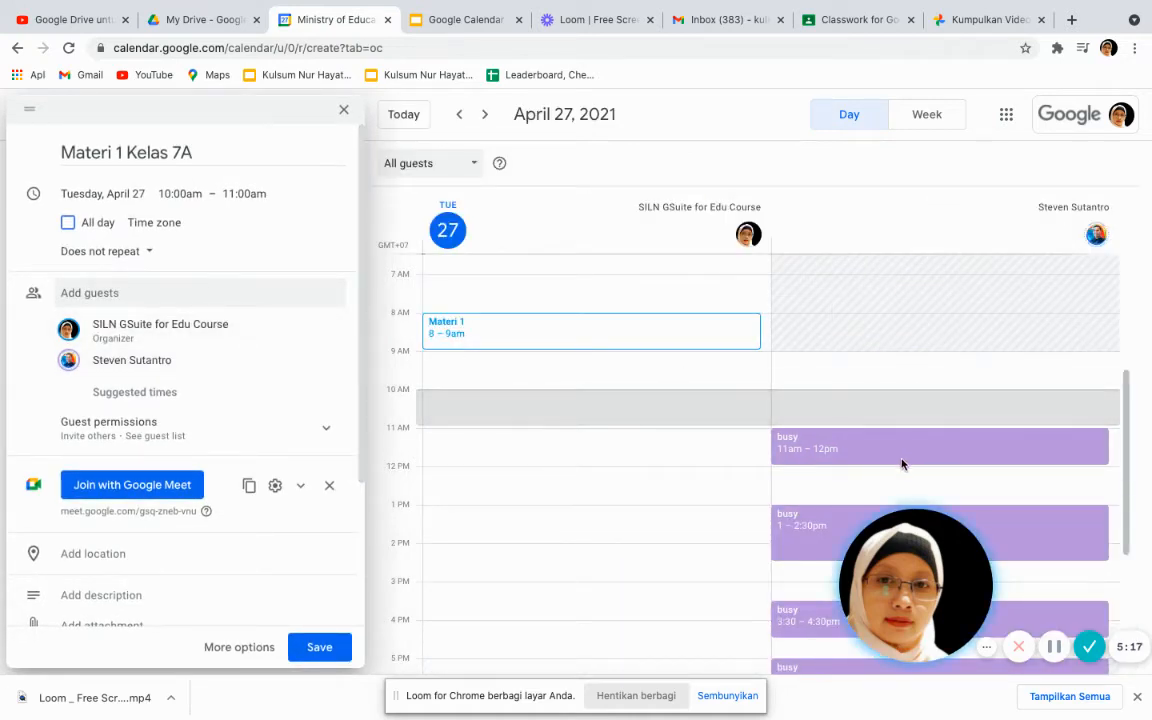
pyautogui.scroll(-2, 900, 464)
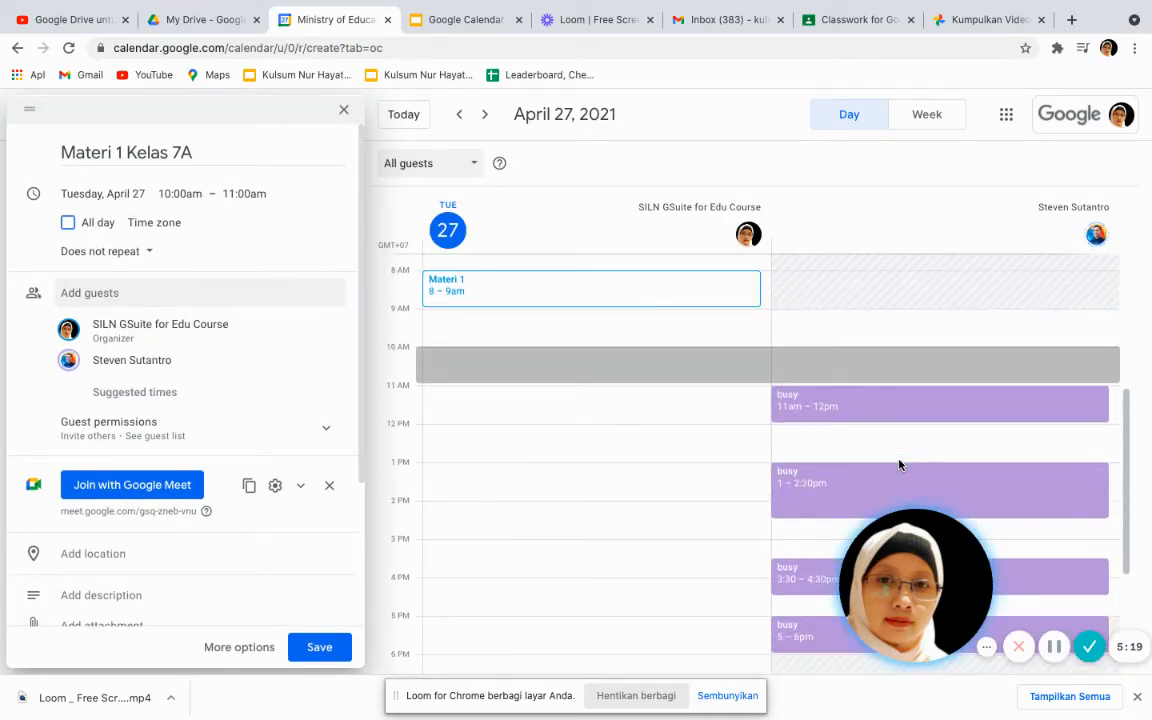
pyautogui.scroll(1, 899, 464)
pyautogui.scroll(-2, 898, 464)
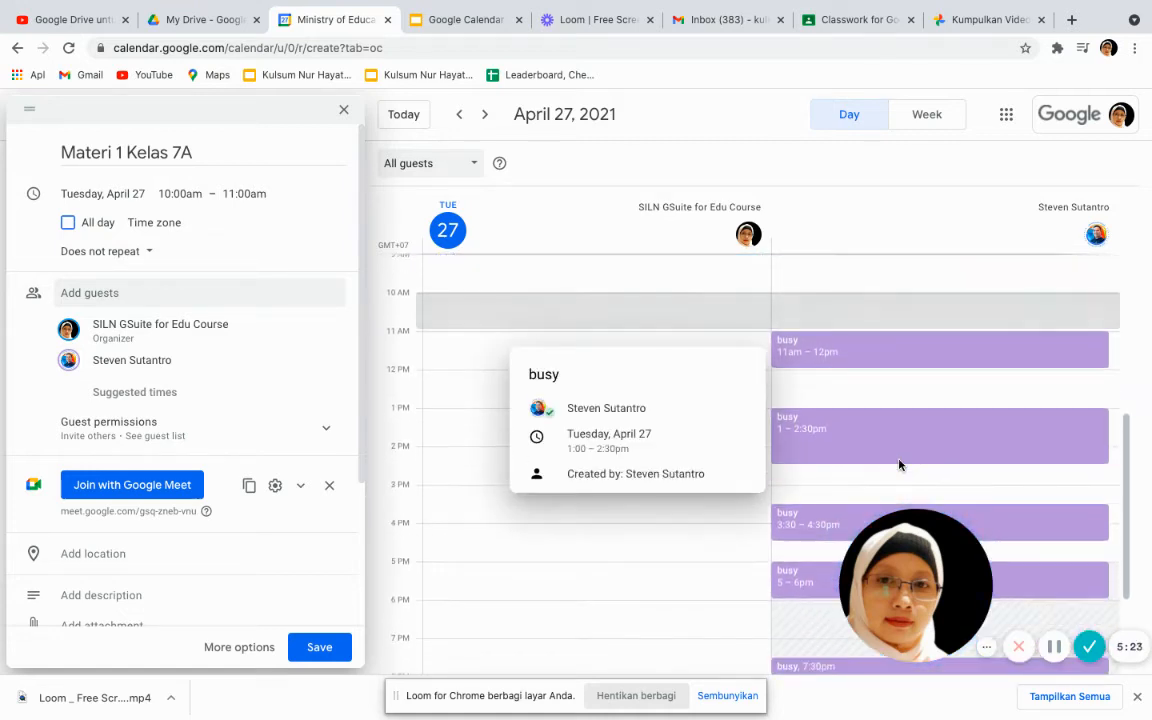
pyautogui.scroll(2, 898, 464)
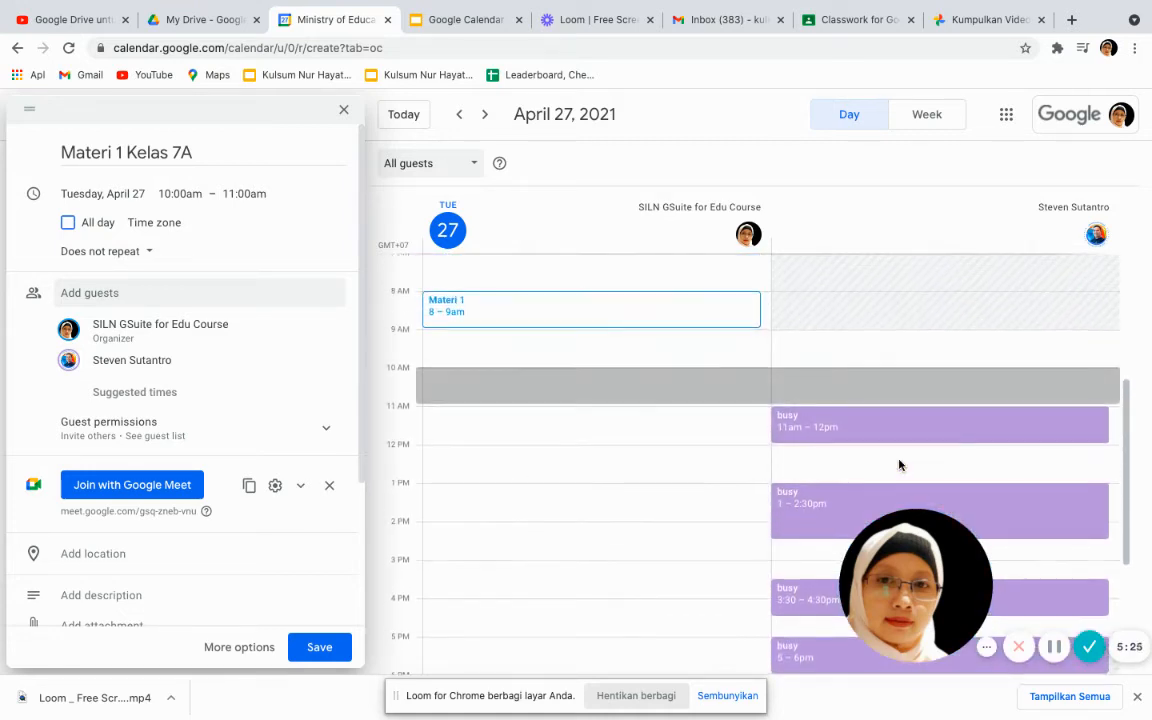
pyautogui.scroll(2, 898, 464)
pyautogui.scroll(-1, 898, 464)
pyautogui.scroll(-5, 898, 464)
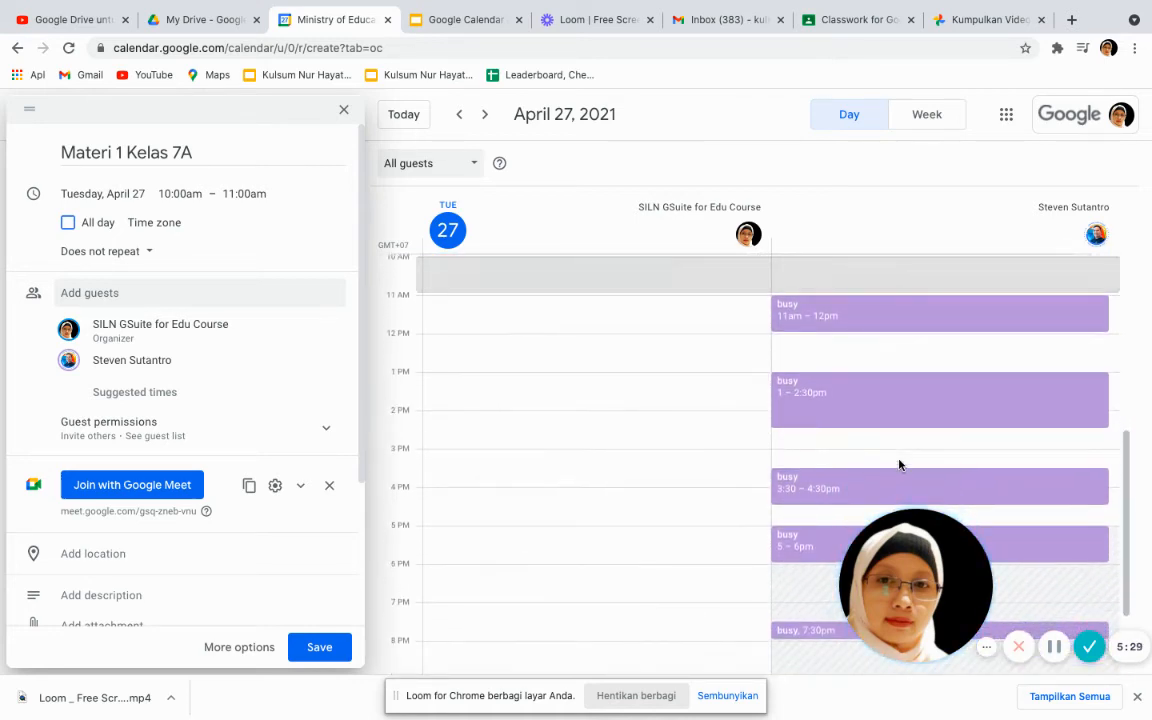
pyautogui.scroll(-1, 898, 464)
pyautogui.scroll(2, 898, 464)
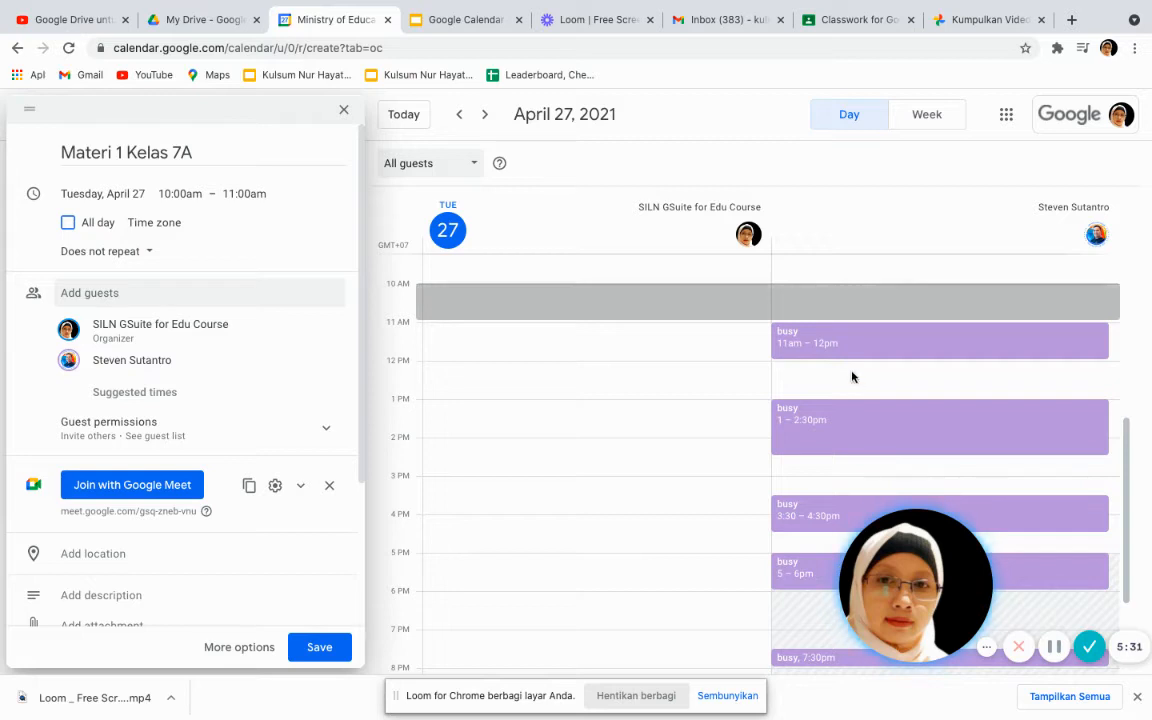
pyautogui.scroll(-2, 838, 498)
pyautogui.scroll(-3, 838, 498)
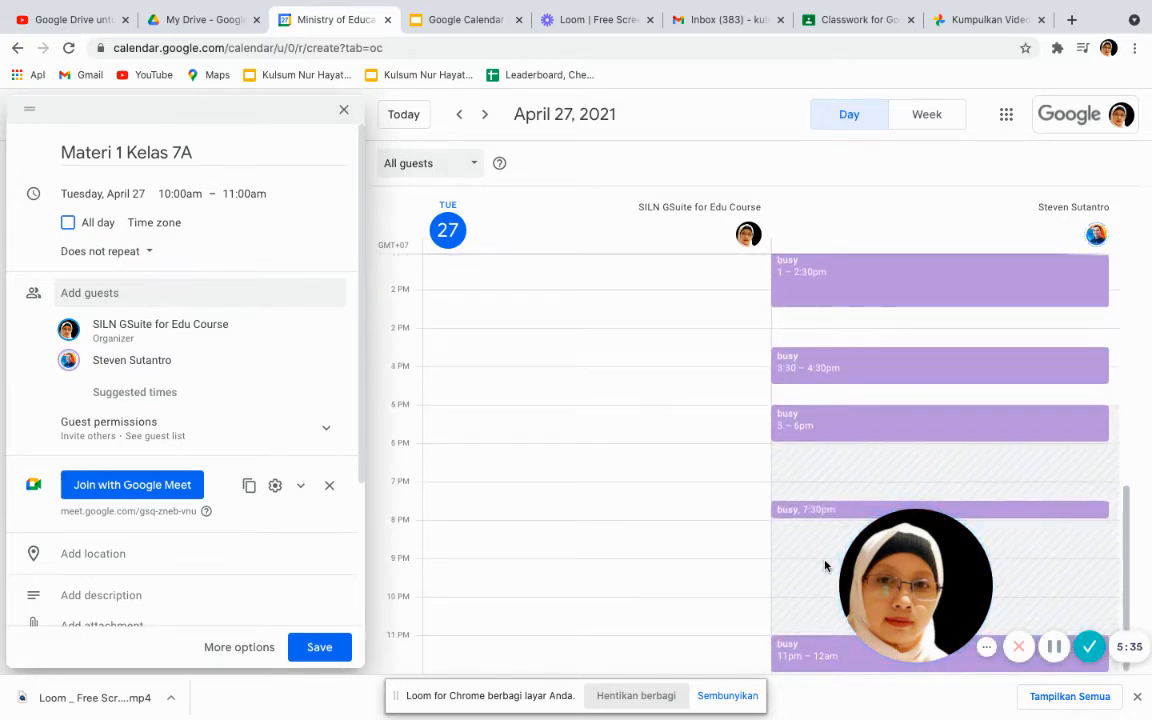
pyautogui.scroll(4, 825, 566)
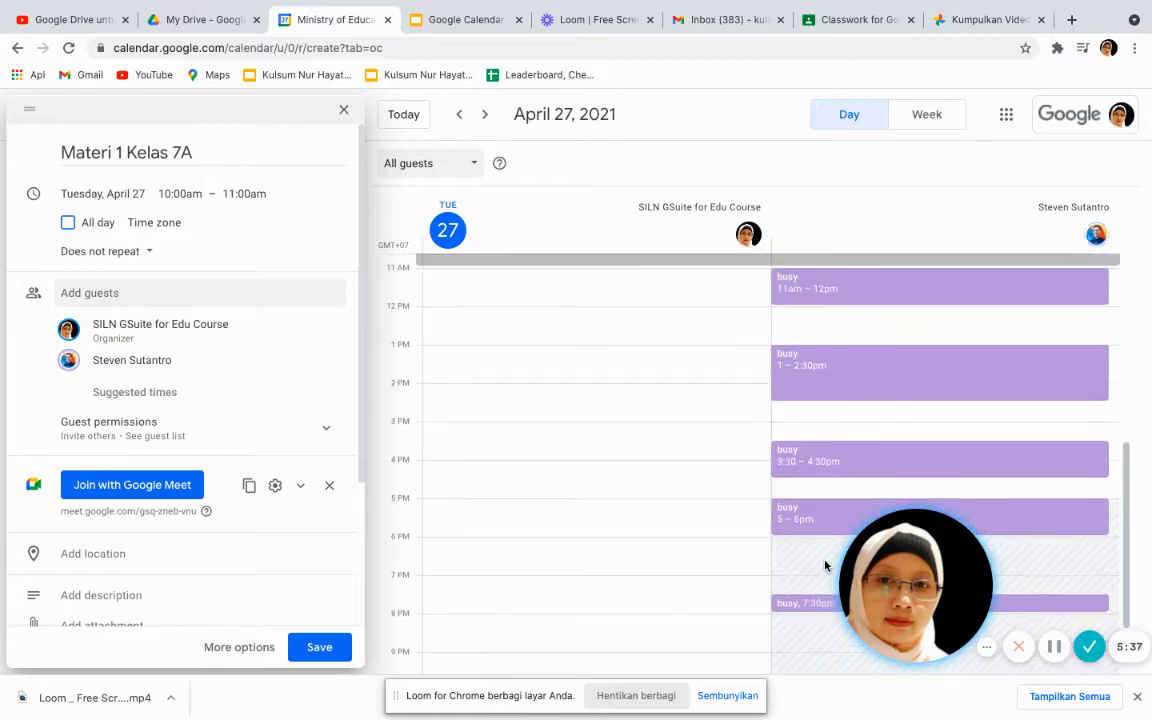
pyautogui.scroll(2, 825, 566)
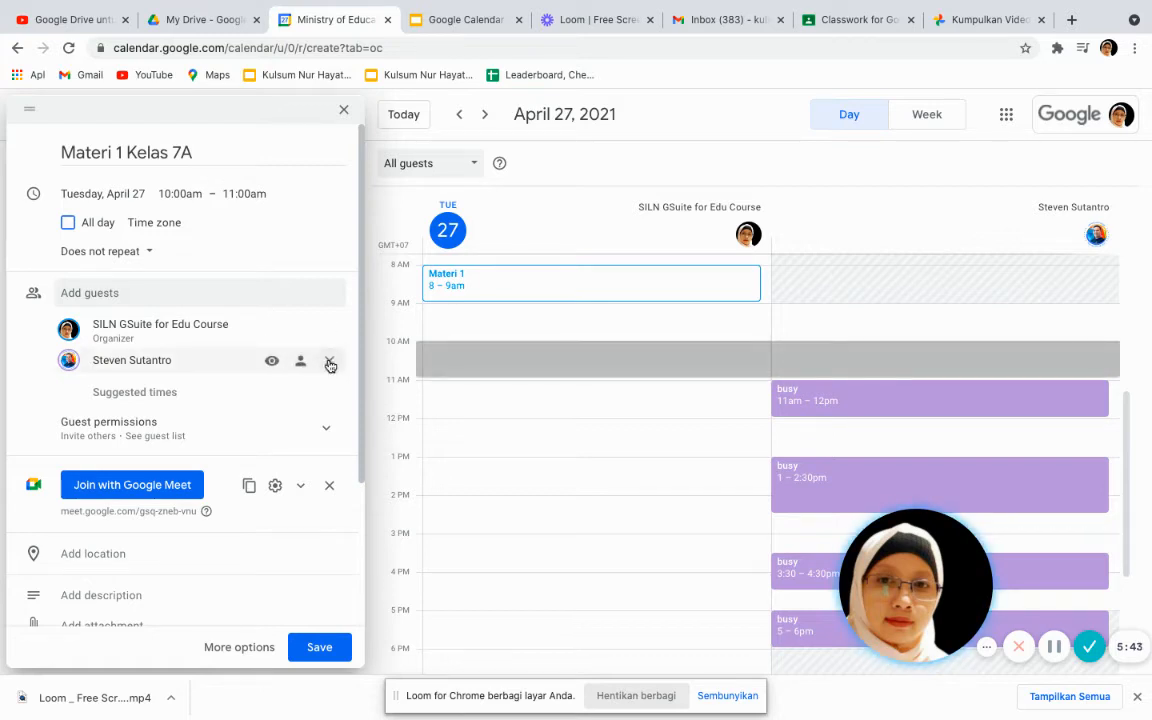
# Remove the second invited guest, then expand the draft via More options
pyautogui.click(331, 362)
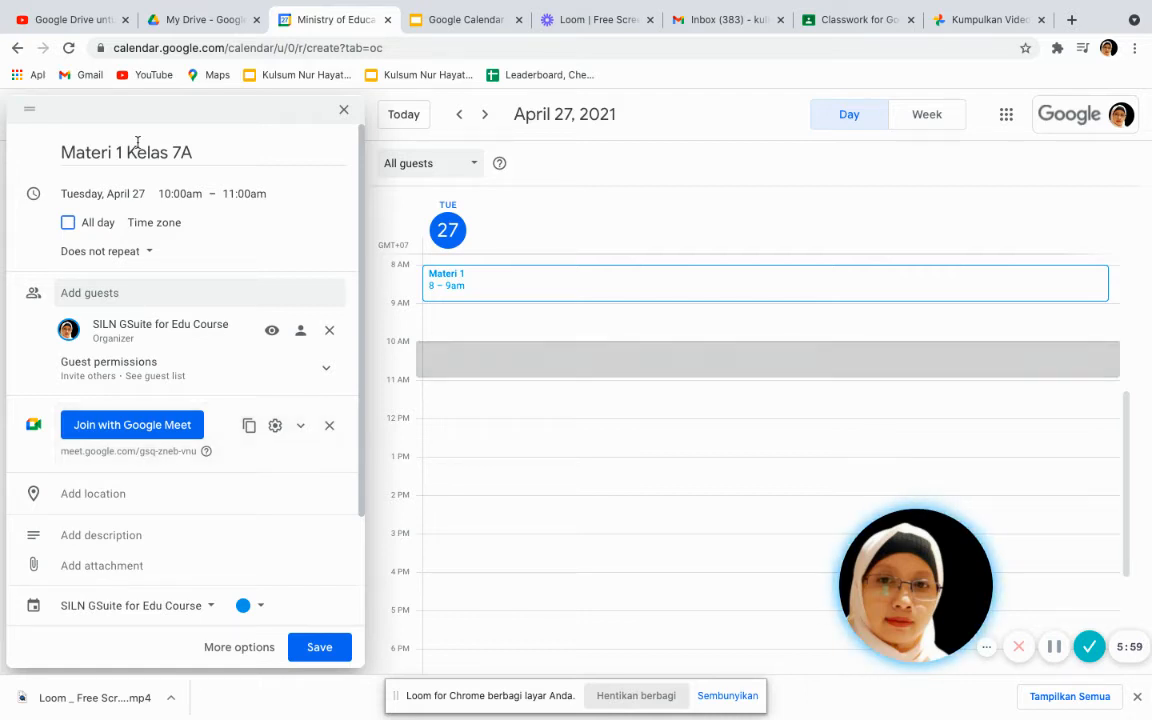
pyautogui.click(238, 648)
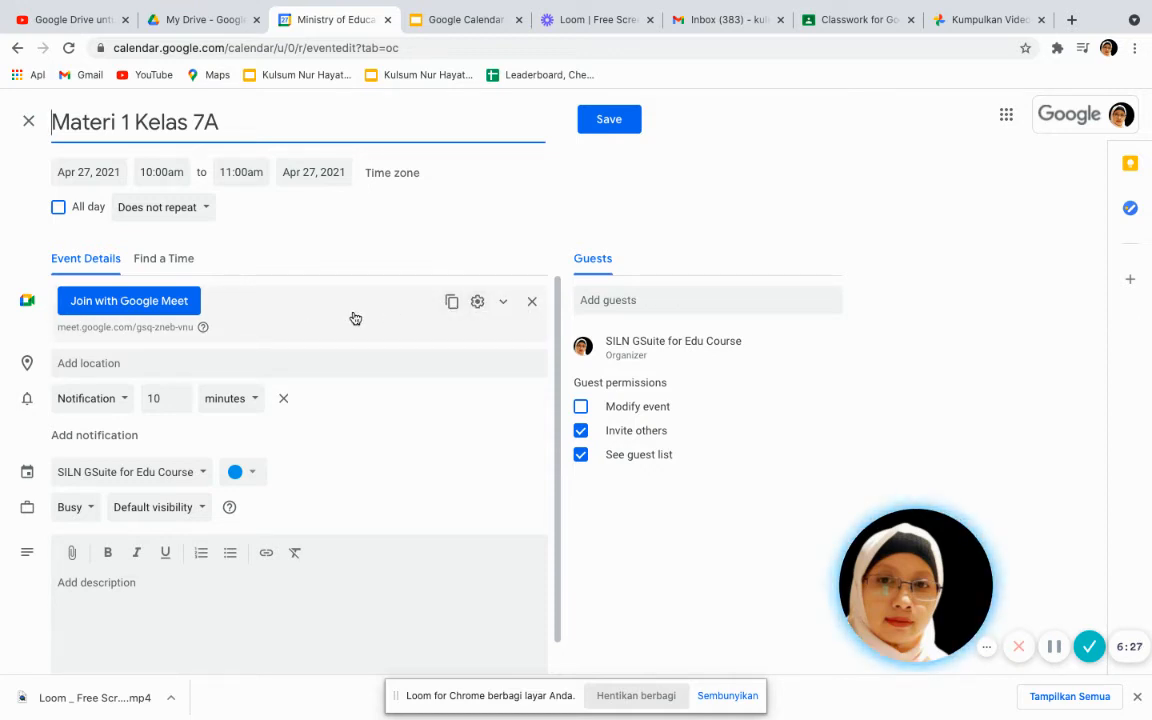
# Add two suggested contacts as guests, then search by name and add a third guest
pyautogui.click(607, 300)
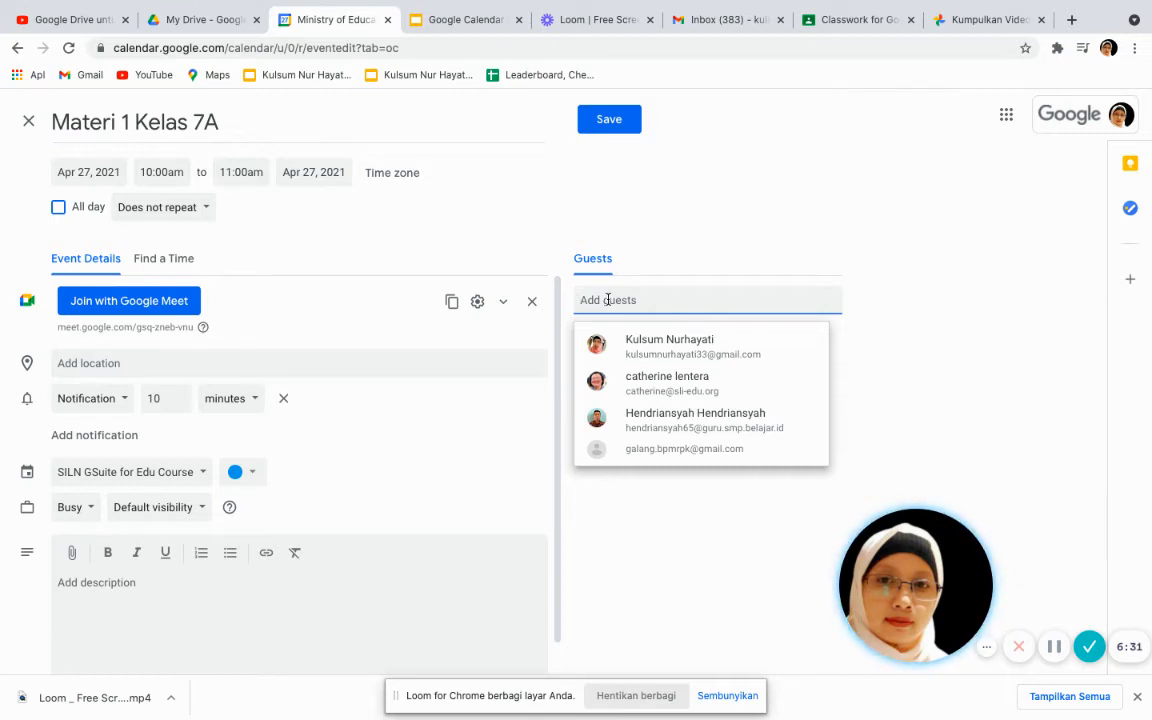
pyautogui.click(648, 348)
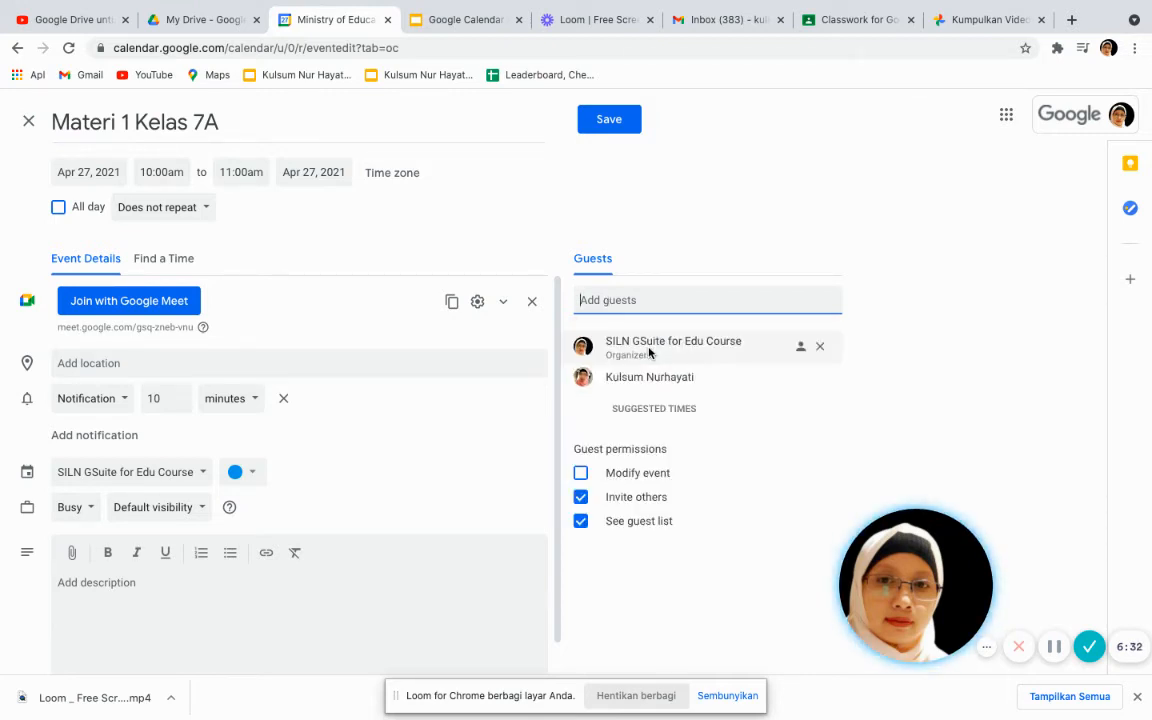
pyautogui.click(663, 298)
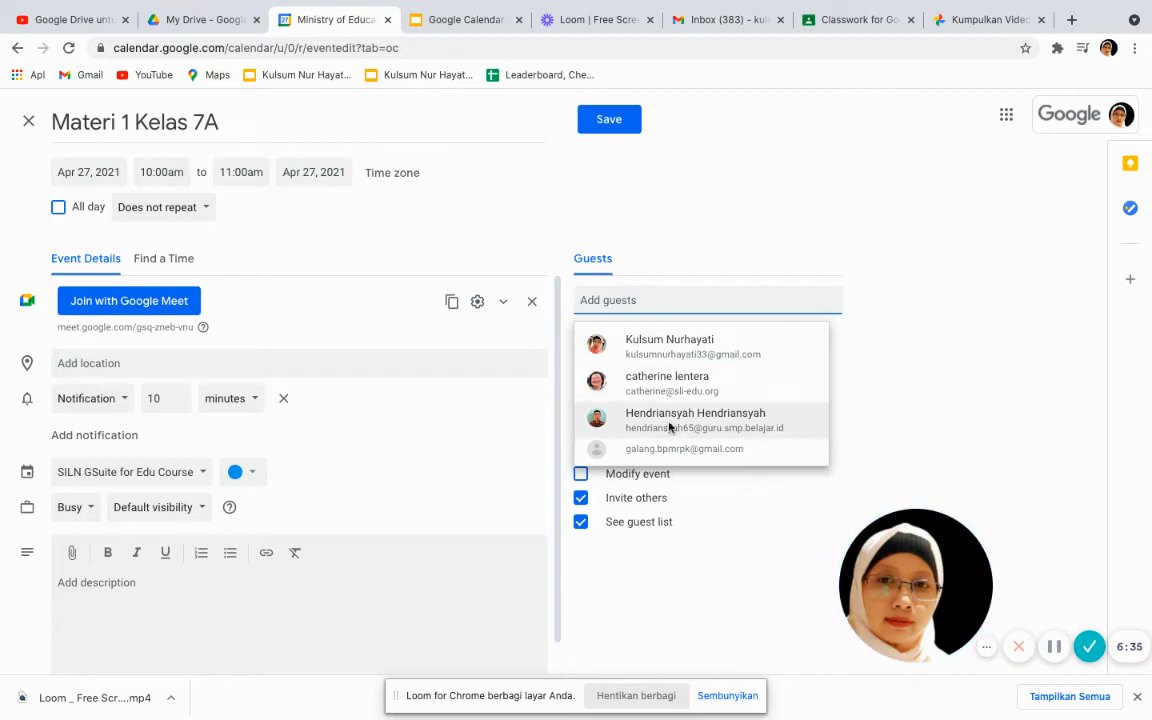
pyautogui.click(671, 450)
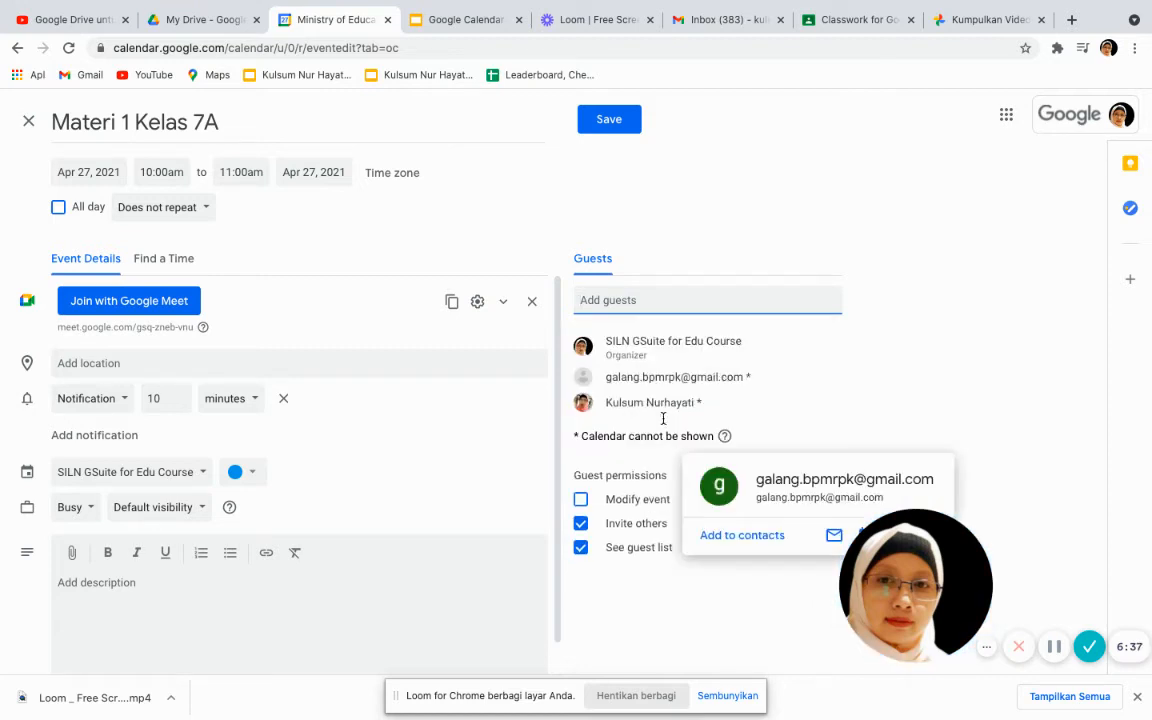
pyautogui.click(608, 298)
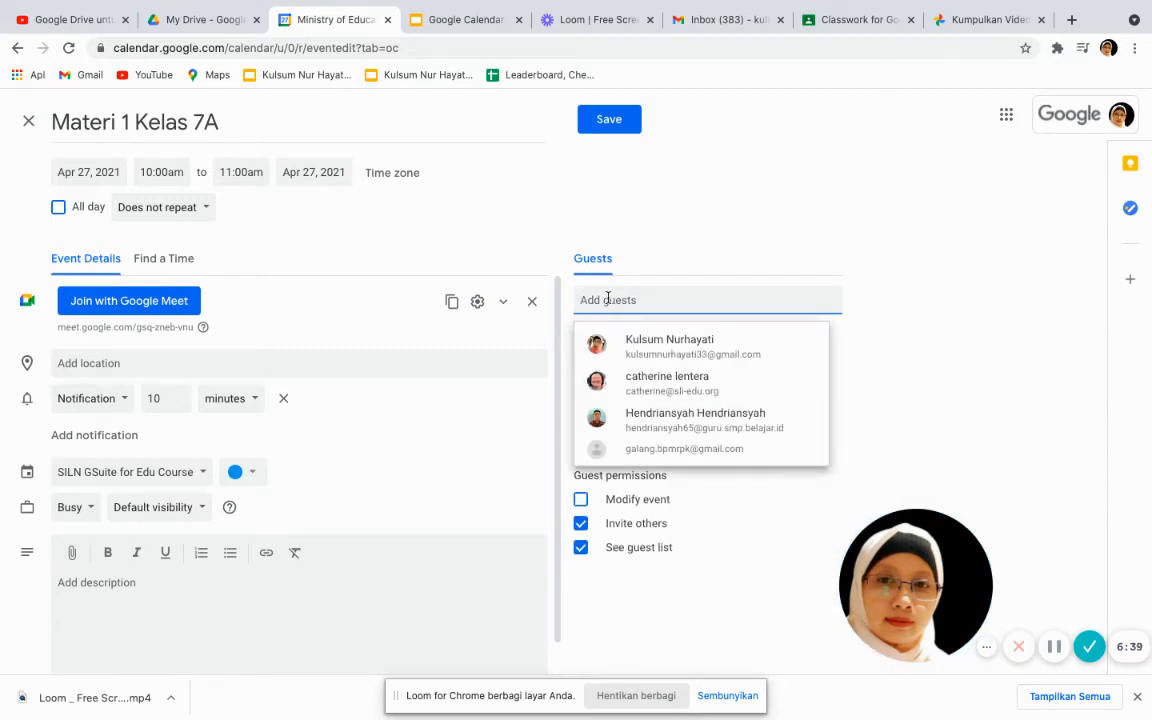
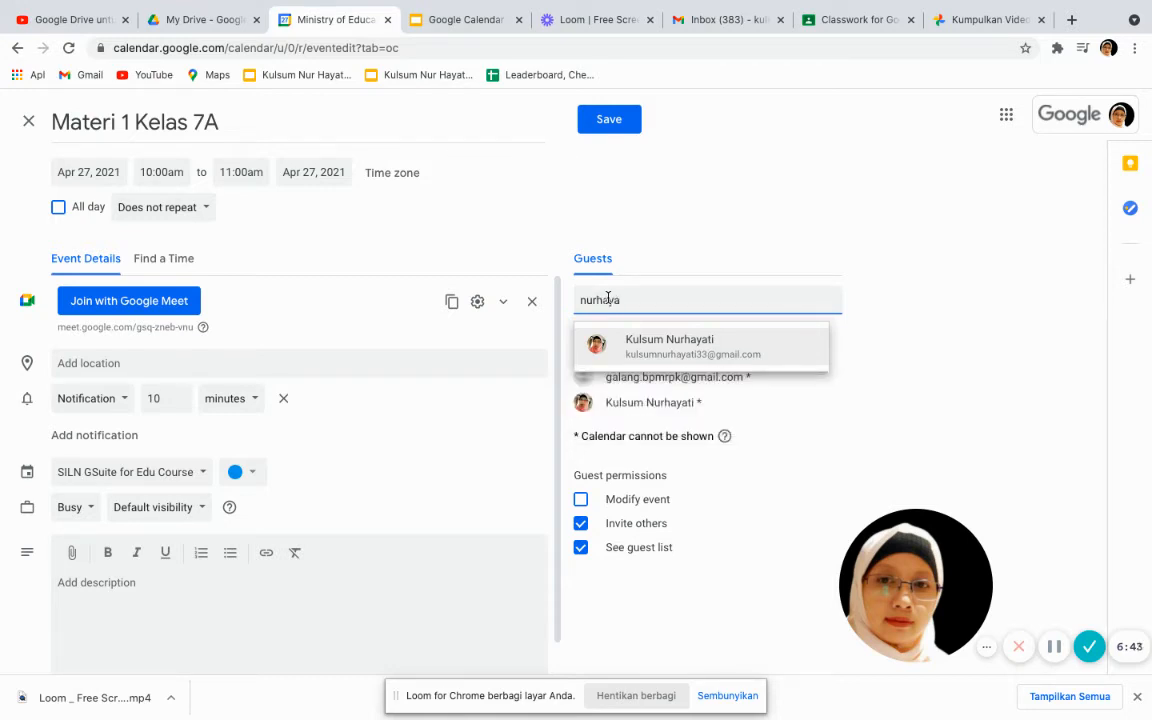
pyautogui.click(638, 339)
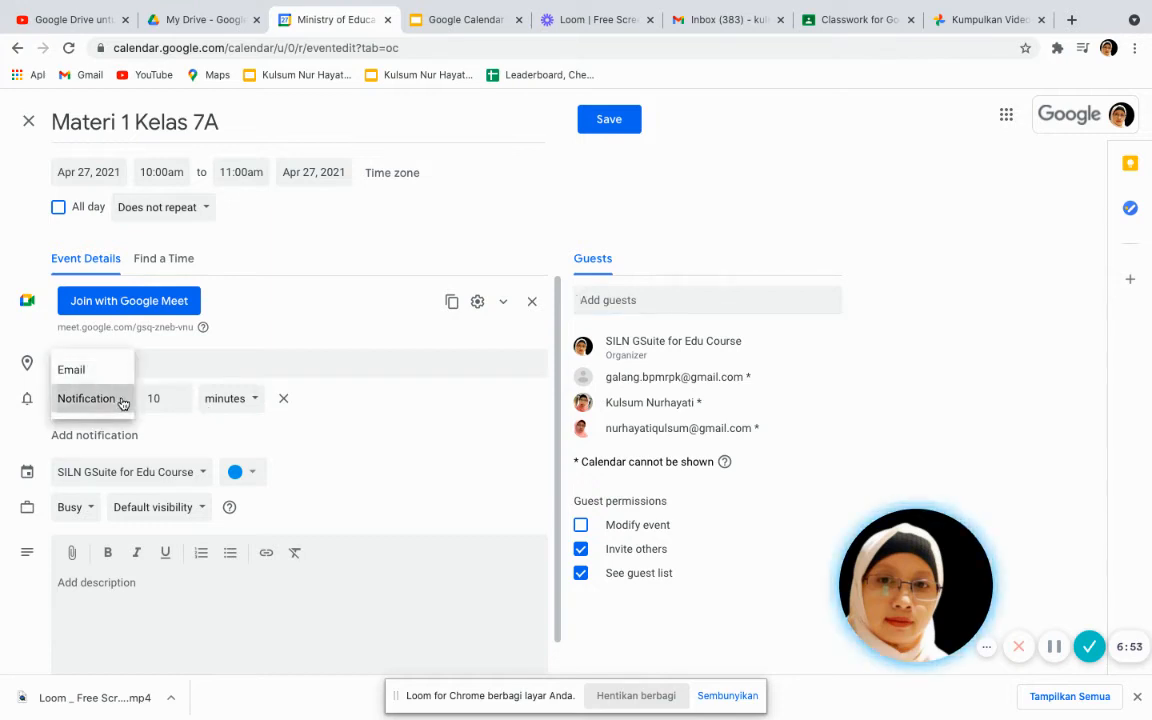
# Keep the first reminder as a Notification 10 minutes before the event
pyautogui.click(121, 400)
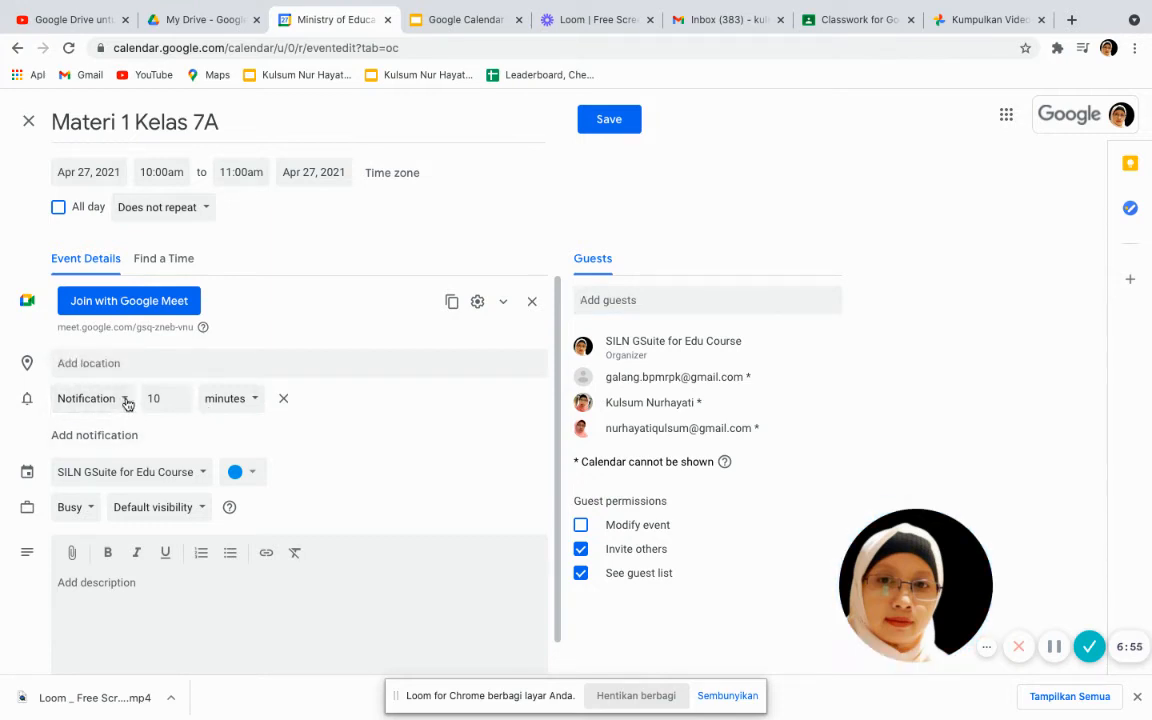
pyautogui.click(123, 401)
pyautogui.click(116, 372)
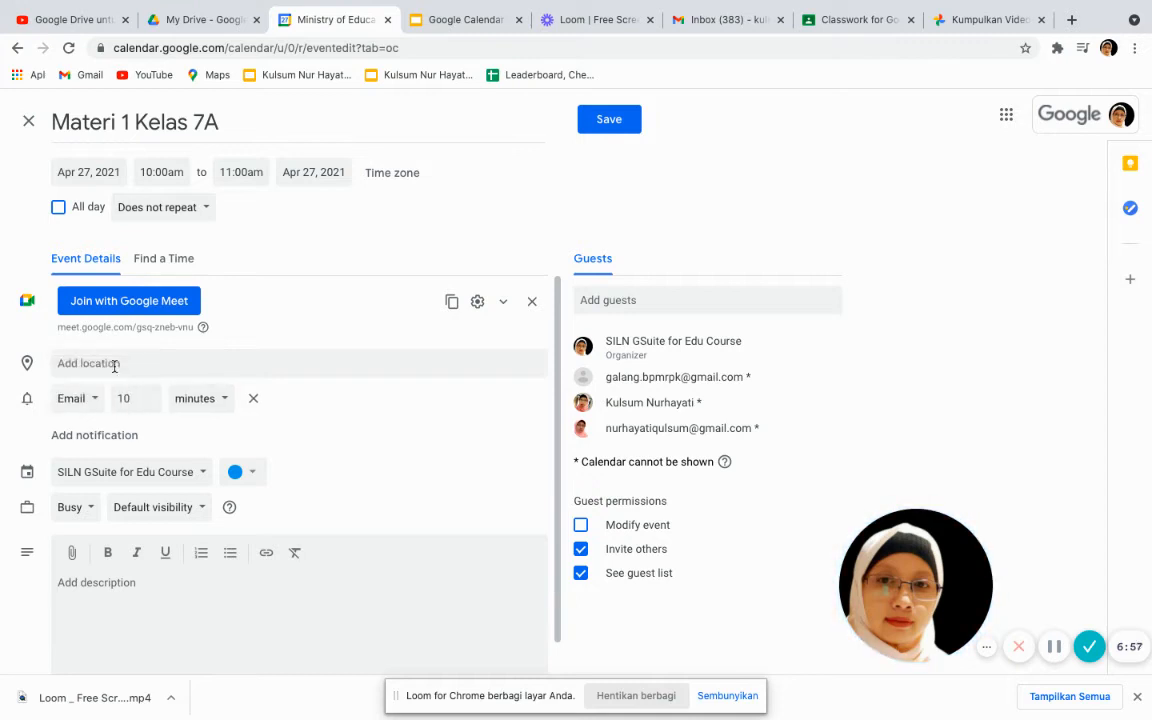
pyautogui.click(95, 401)
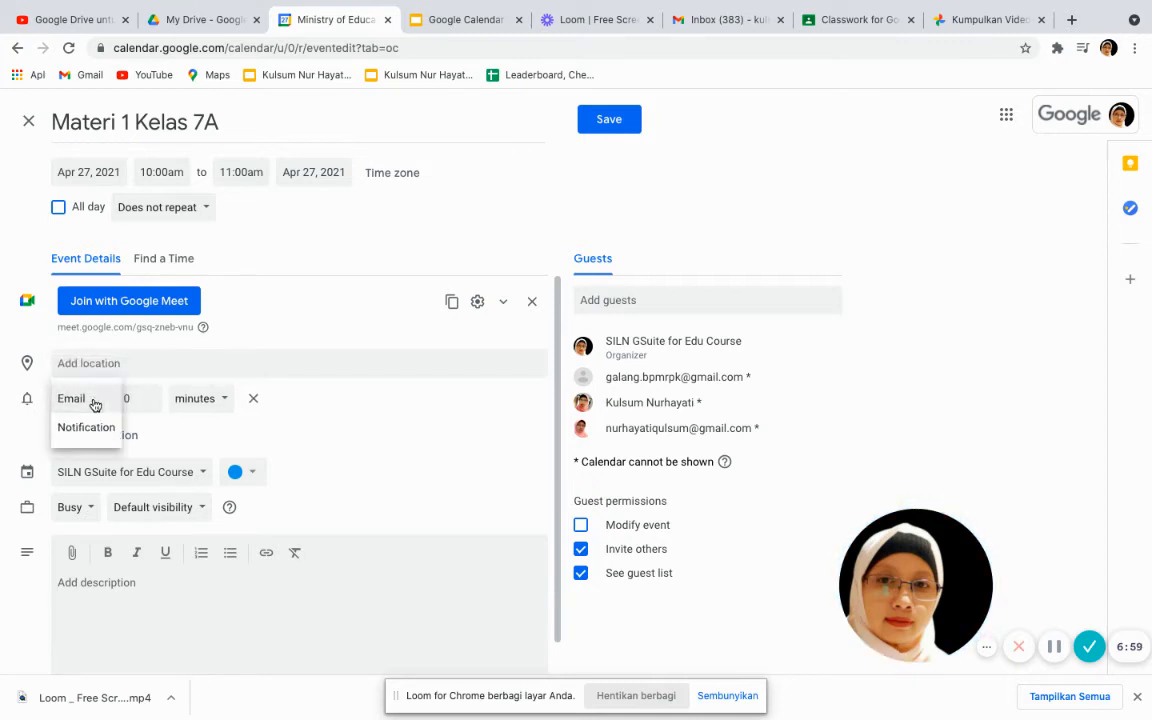
pyautogui.click(98, 436)
# Add a second reminder as an Email set to 1 minute before
pyautogui.click(102, 437)
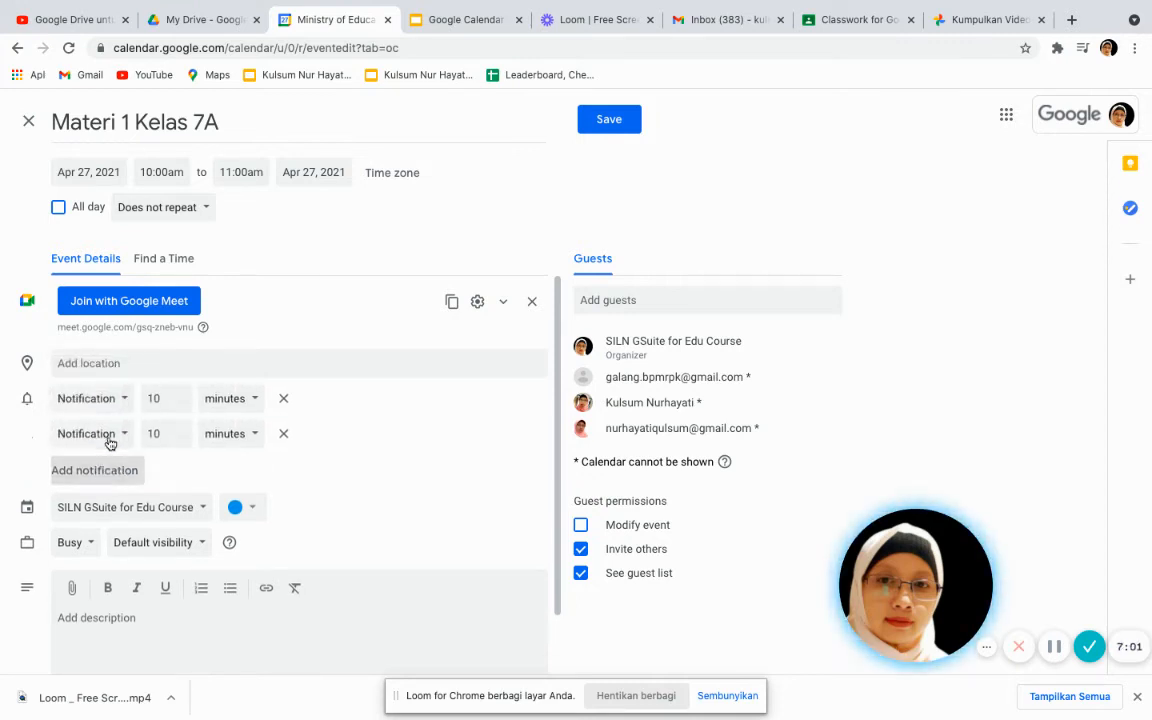
pyautogui.click(124, 437)
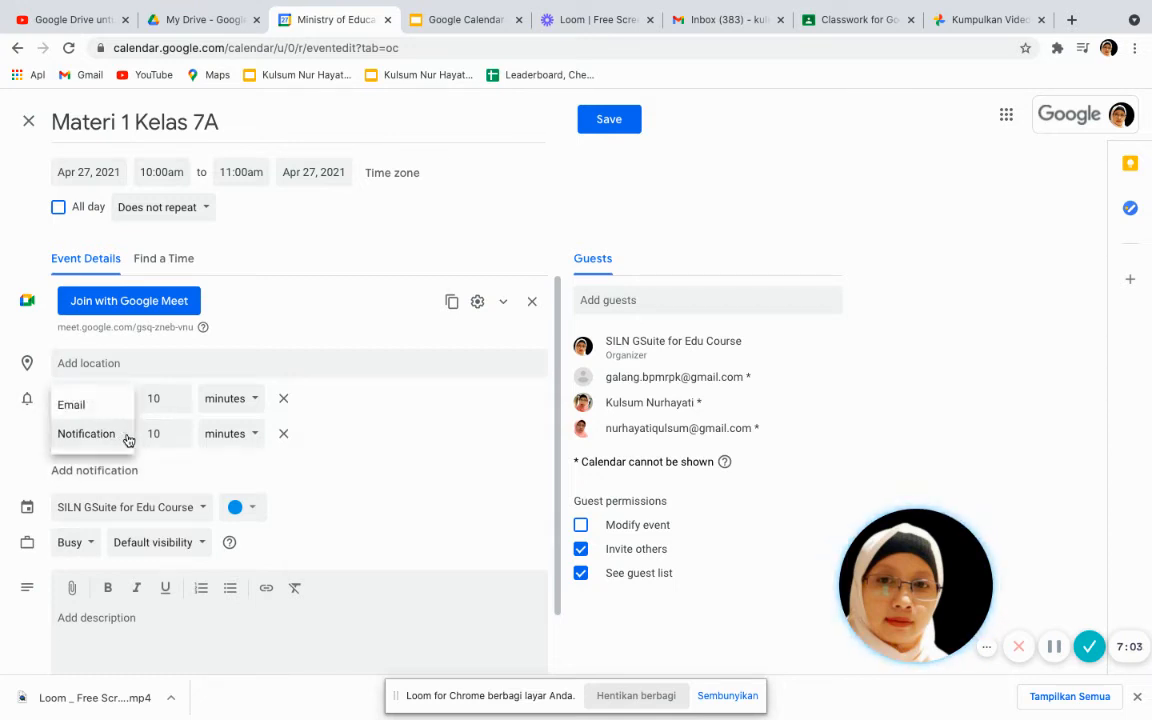
pyautogui.click(113, 405)
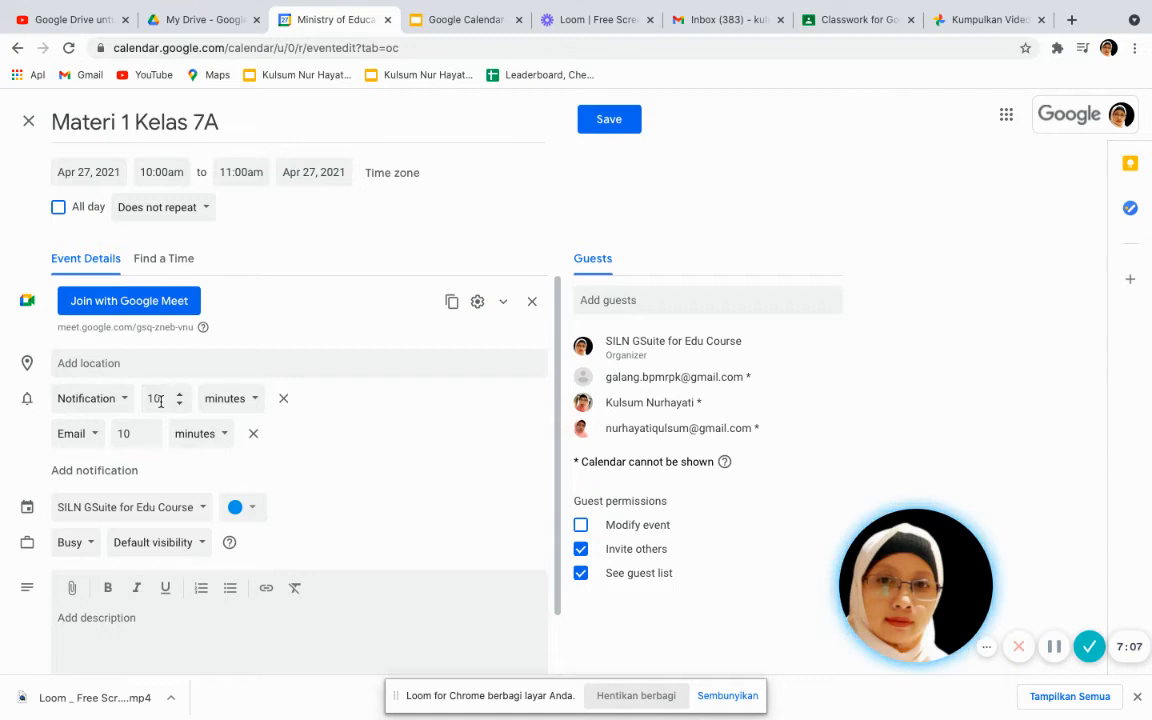
pyautogui.click(149, 438)
pyautogui.click(149, 438)
pyautogui.click(149, 438)
pyautogui.click(149, 438)
pyautogui.click(149, 438)
pyautogui.click(149, 438)
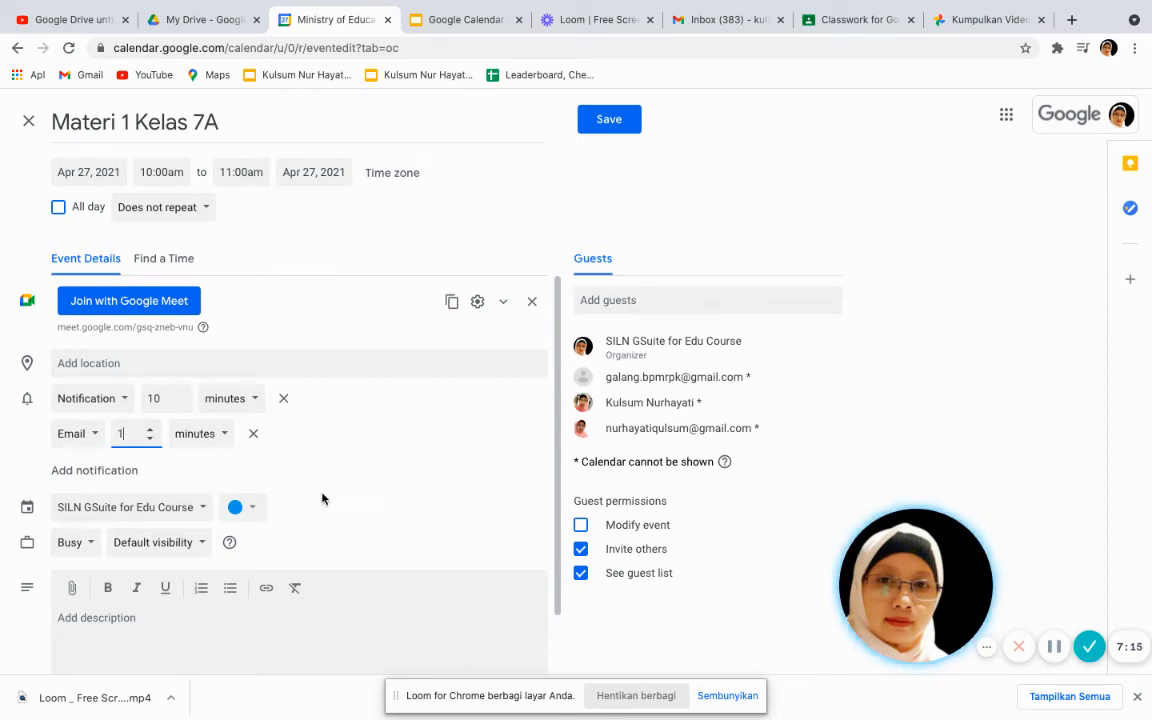
pyautogui.scroll(-1, 322, 498)
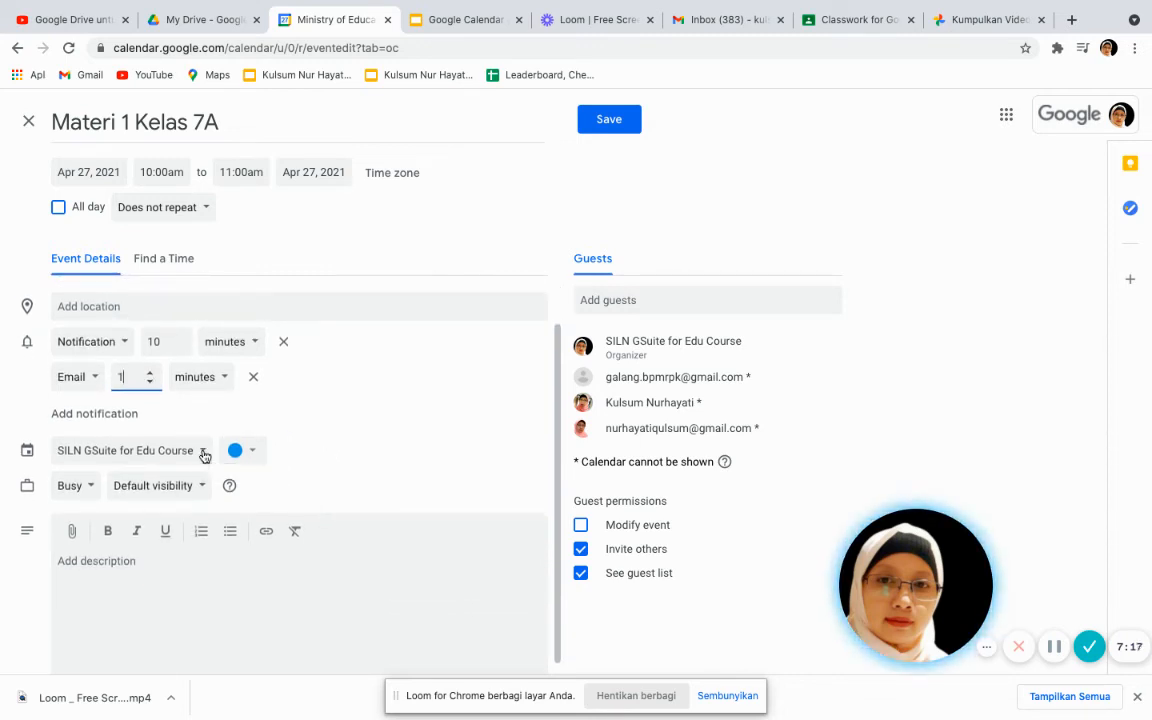
# Move the event to the Kelas 7A SMP Budimulia calendar and colour it Banana yellow
pyautogui.click(204, 456)
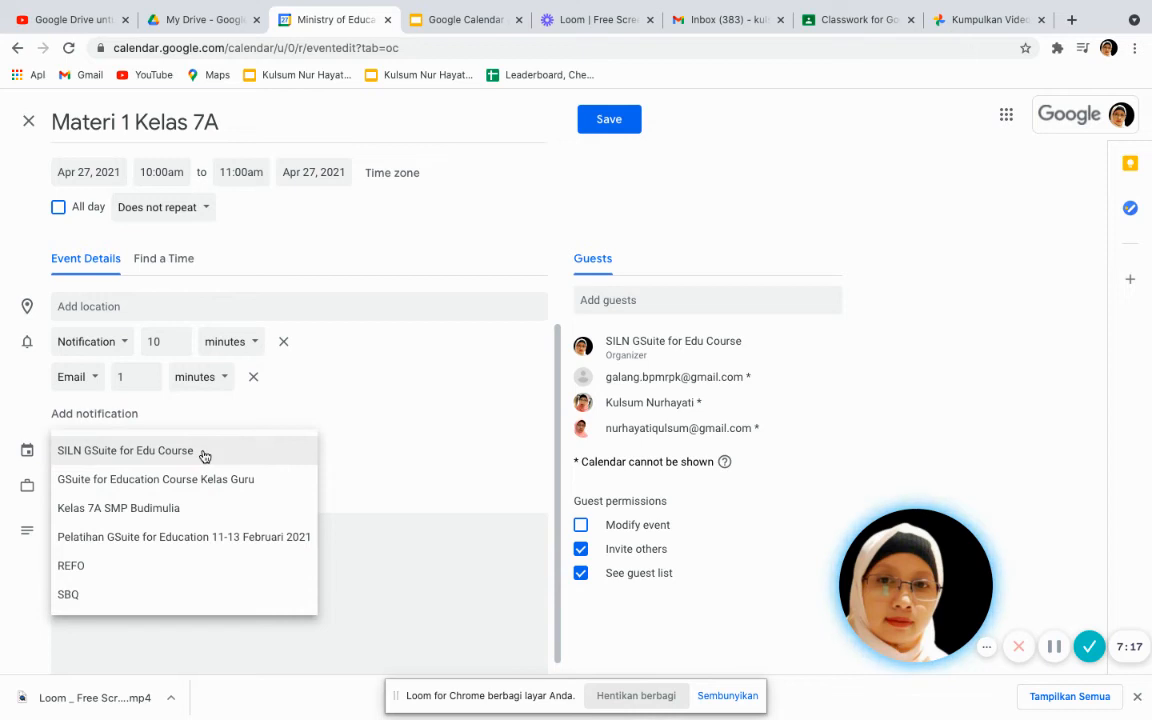
pyautogui.click(110, 510)
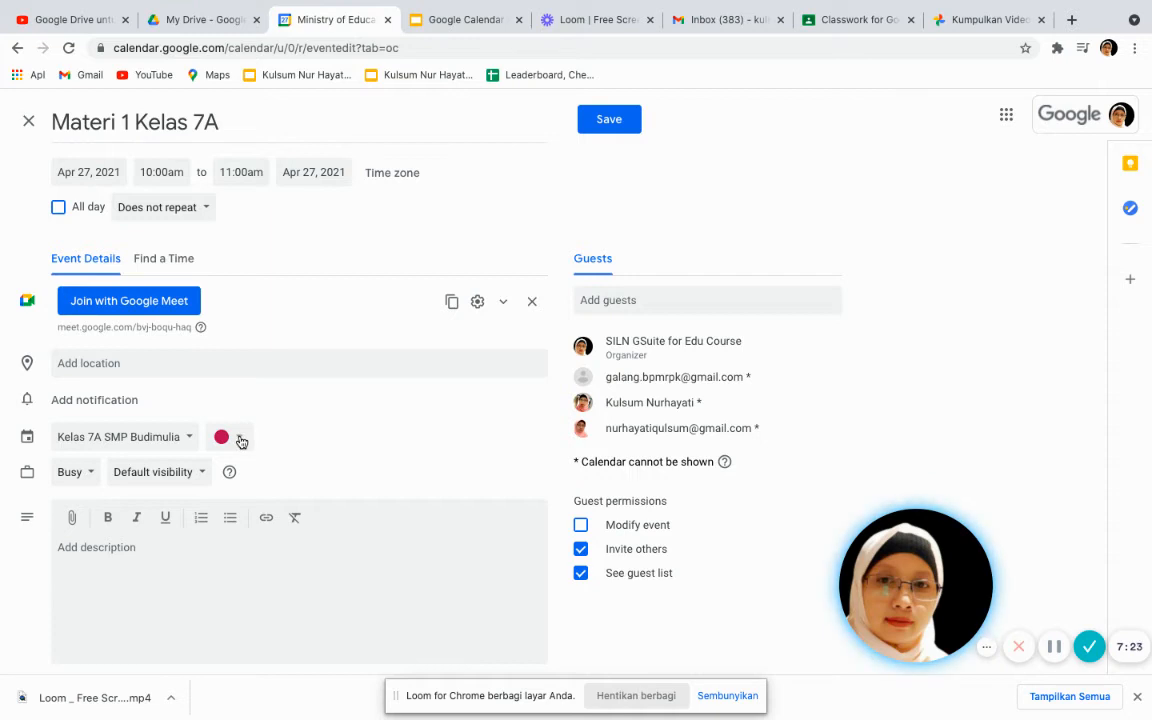
pyautogui.click(238, 438)
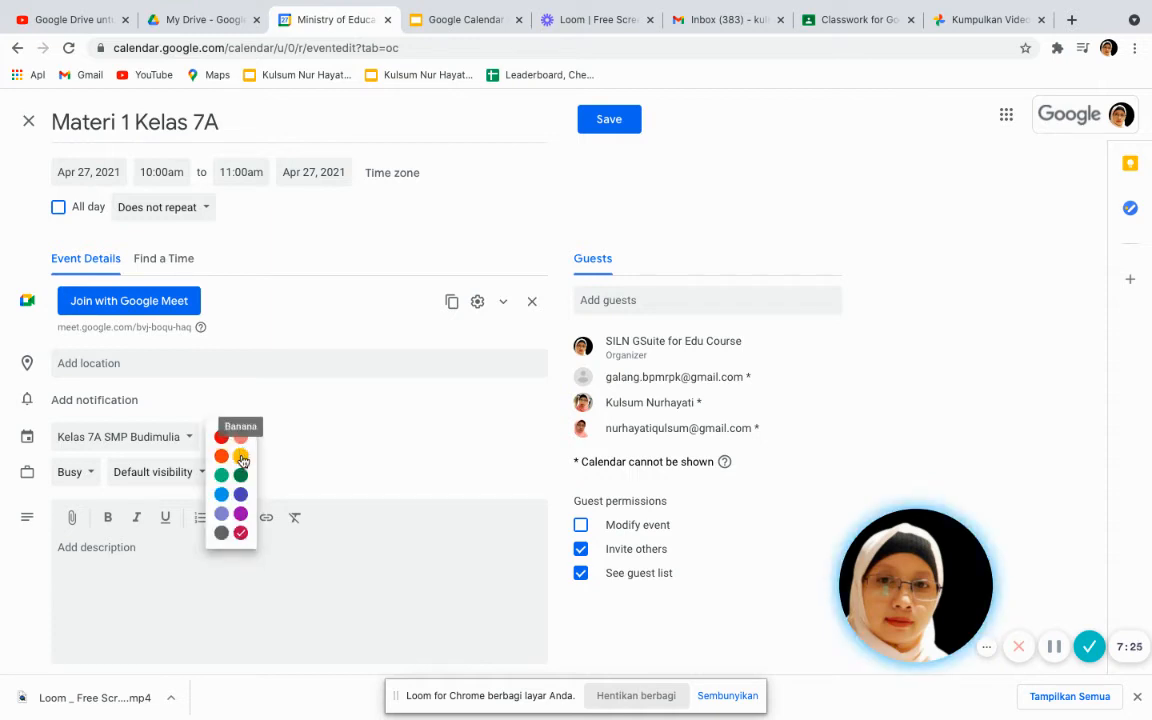
pyautogui.click(241, 458)
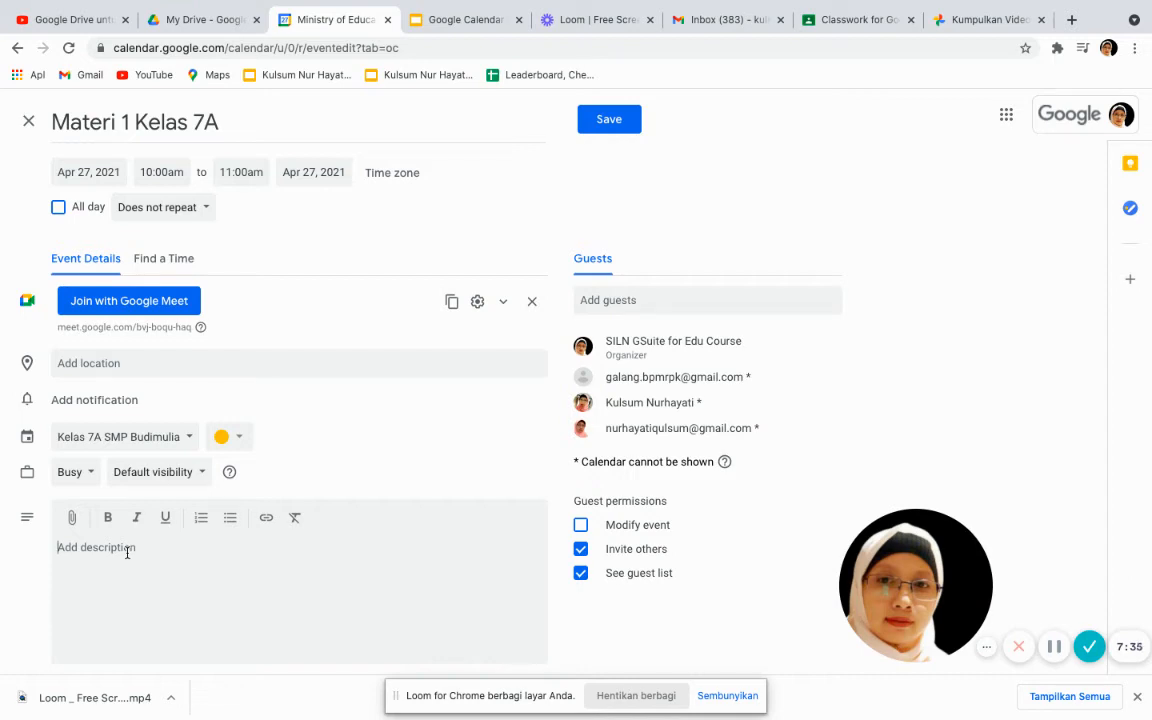
# Type the description 'Hallo para siswa… pukul 10.00 WIB…' about the attached material, ending with 'terimakasih'
pyautogui.write('Hallo para siswa silakan bergab')
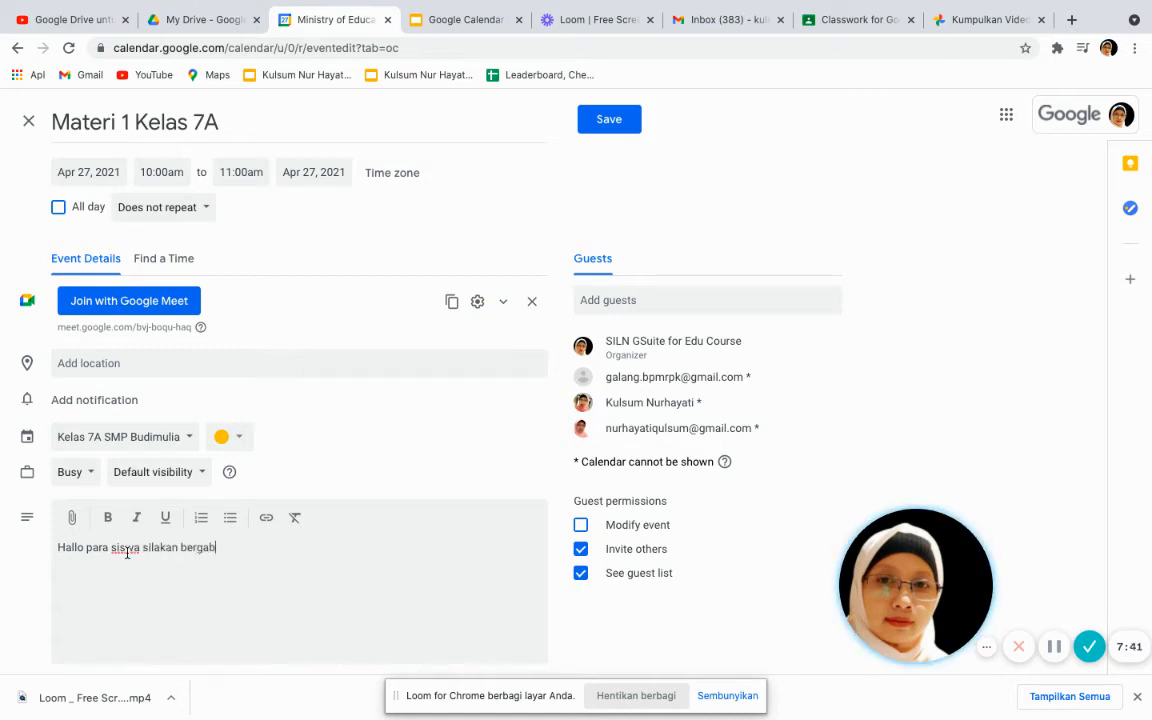
pyautogui.write('ung di kela')
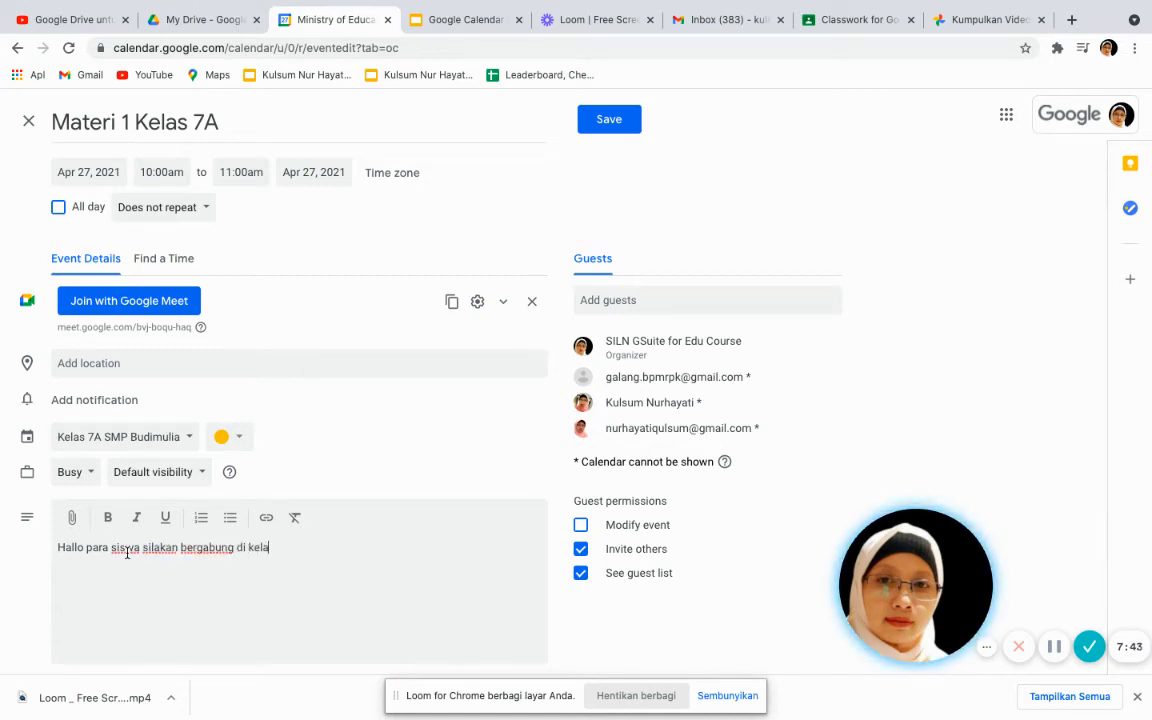
pyautogui.write('s pada')
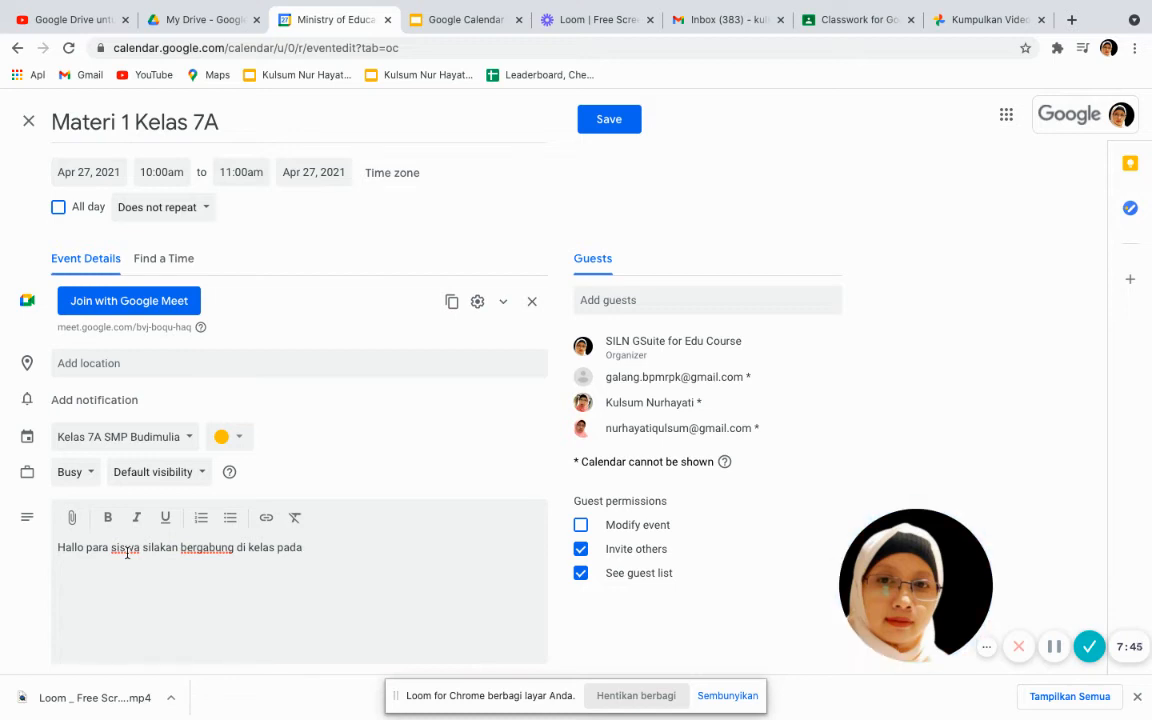
pyautogui.write(' pukul 10.00 WIB ')
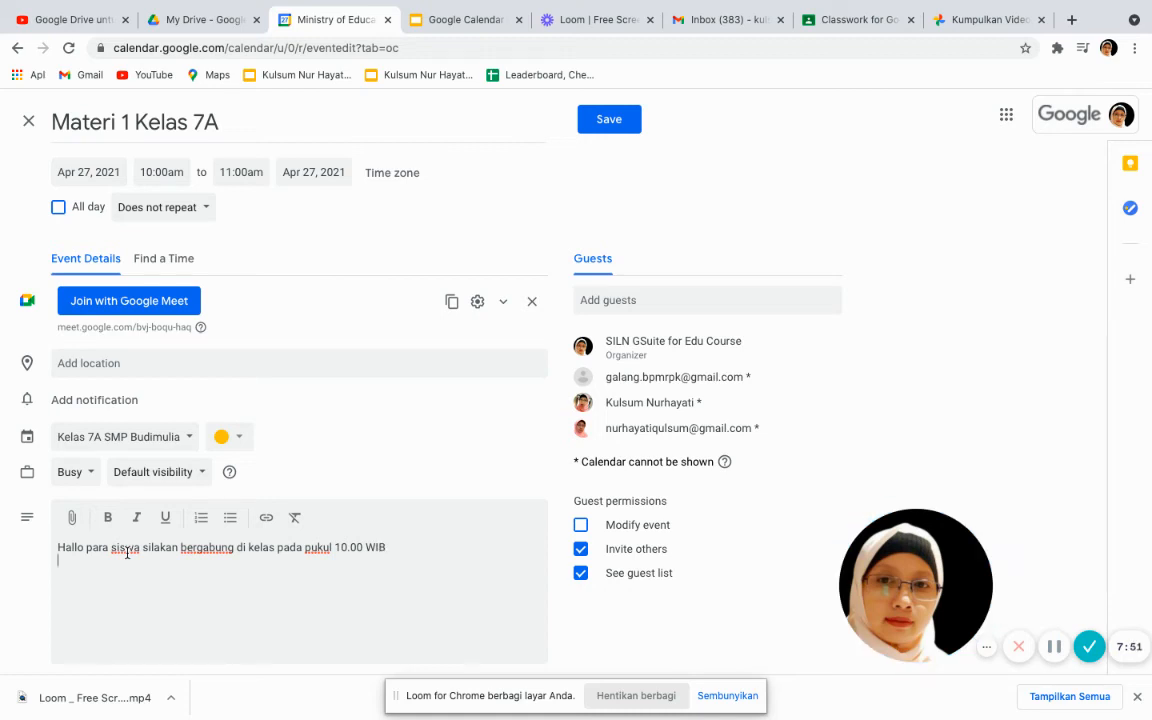
pyautogui.write('Harap membaca ')
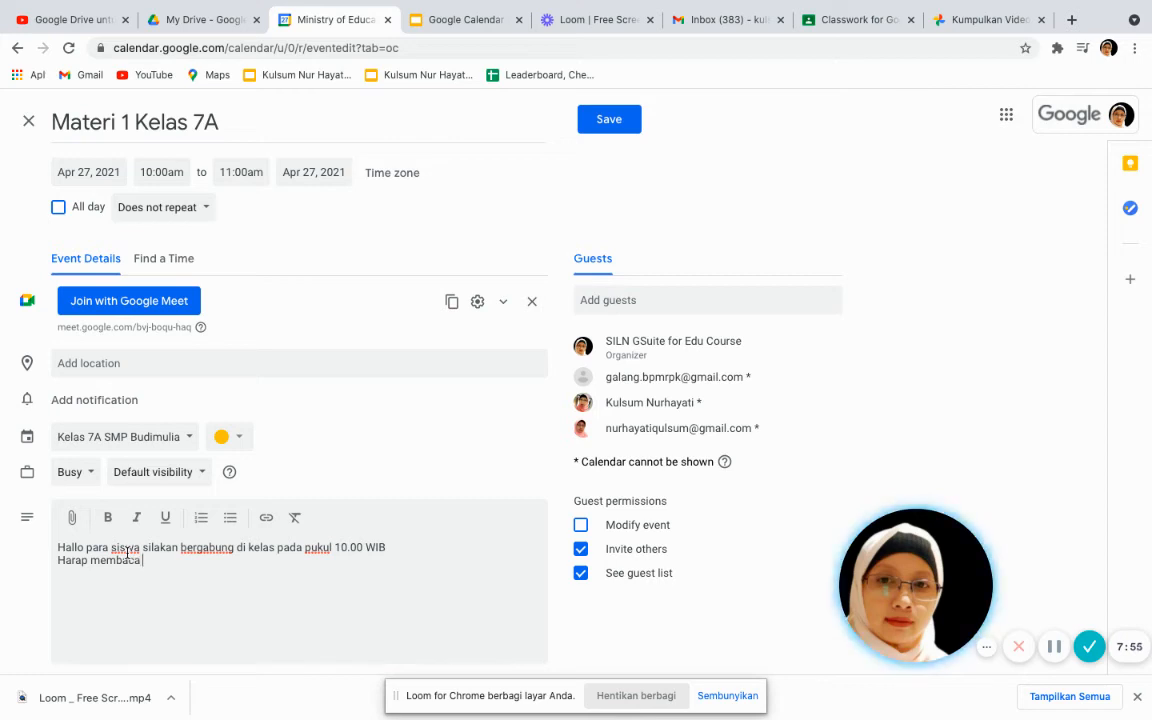
pyautogui.write('terlebih')
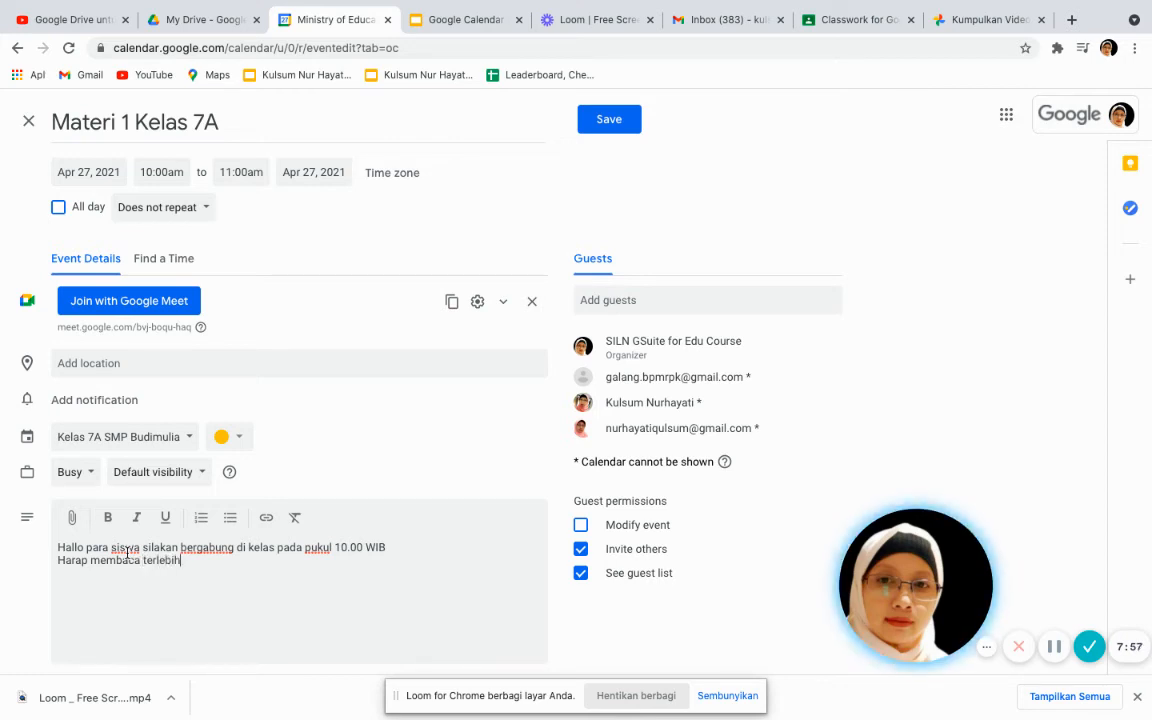
pyautogui.write(' dahulu m')
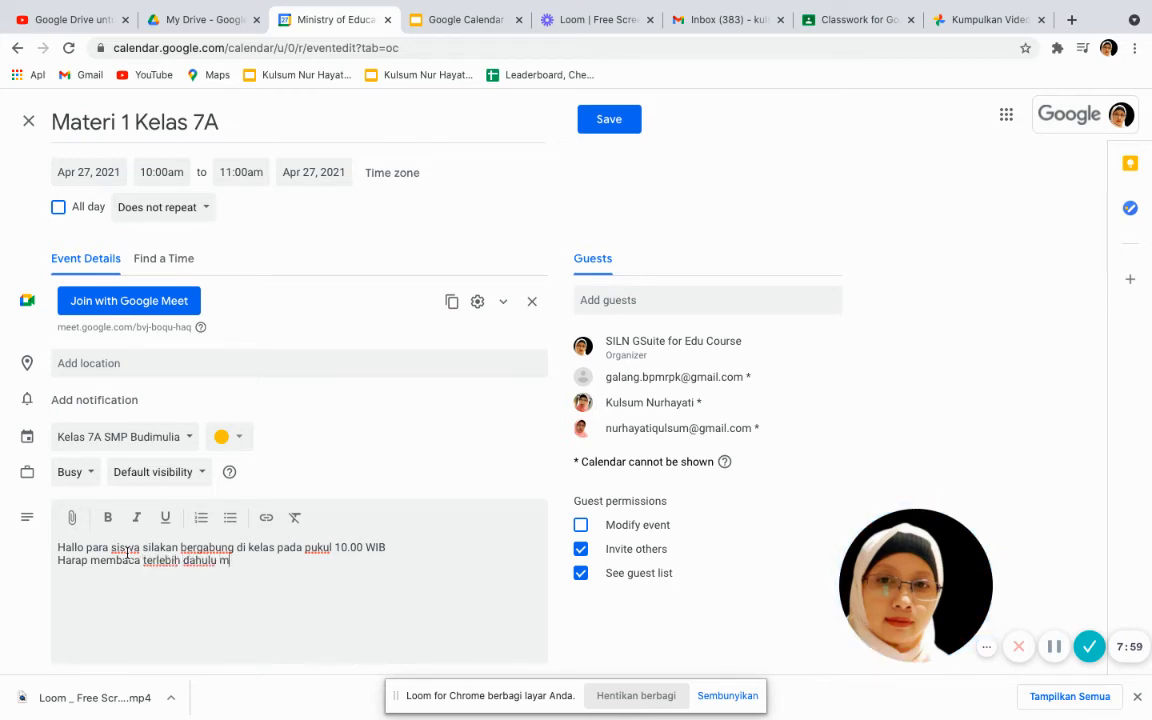
pyautogui.write('ateri terlampir.')
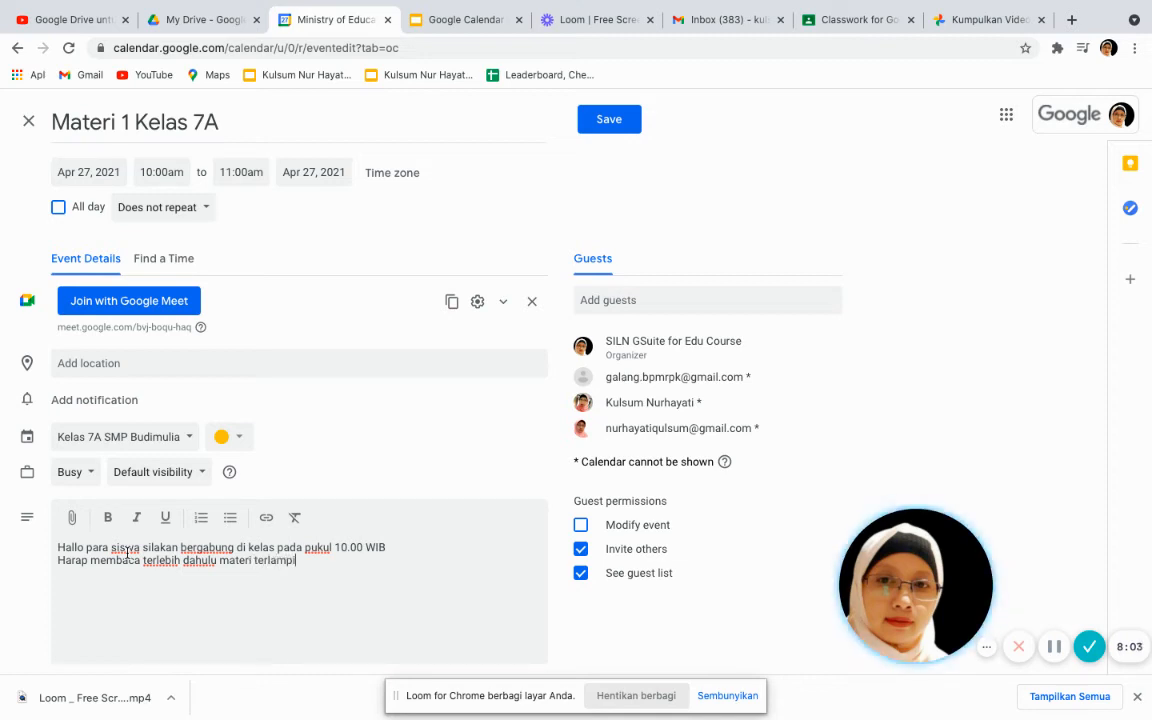
pyautogui.press('Return')
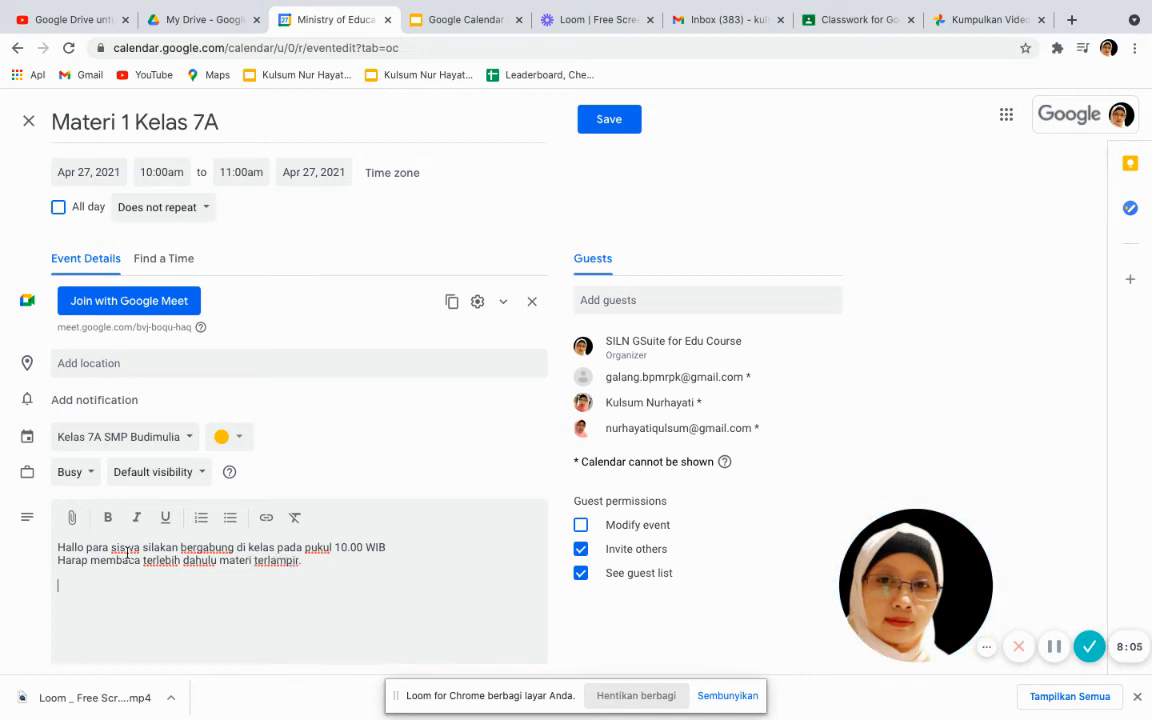
pyautogui.write('terimakasih')
pyautogui.click(73, 519)
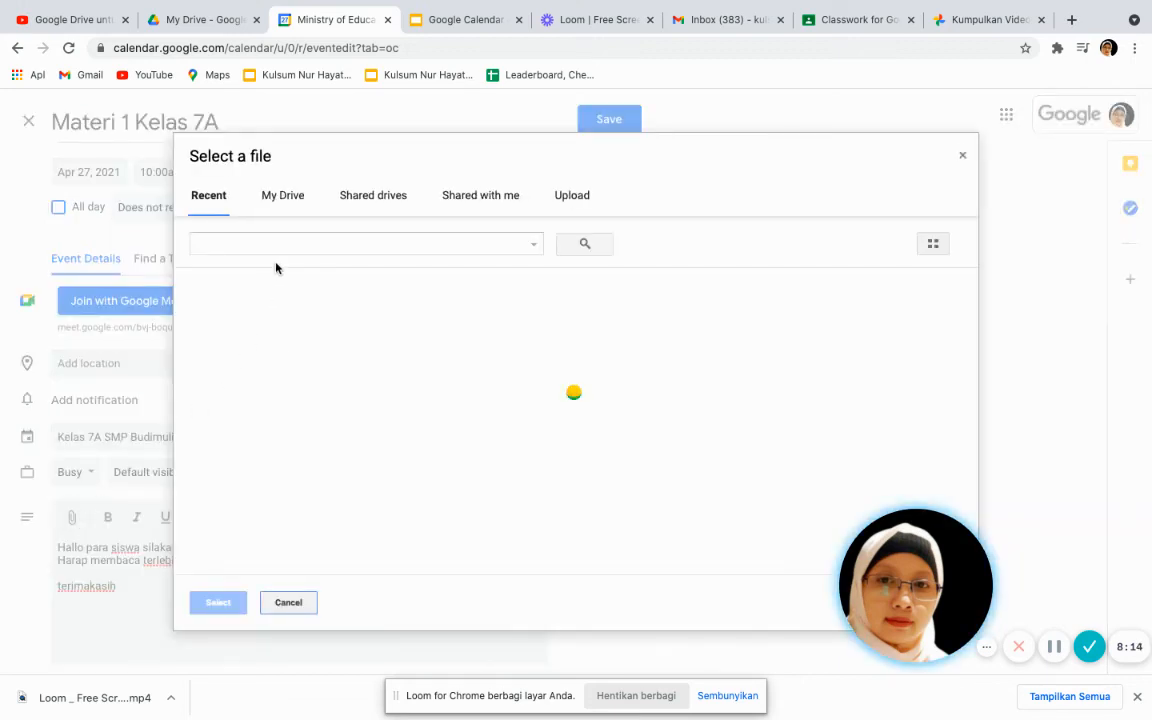
pyautogui.click(287, 198)
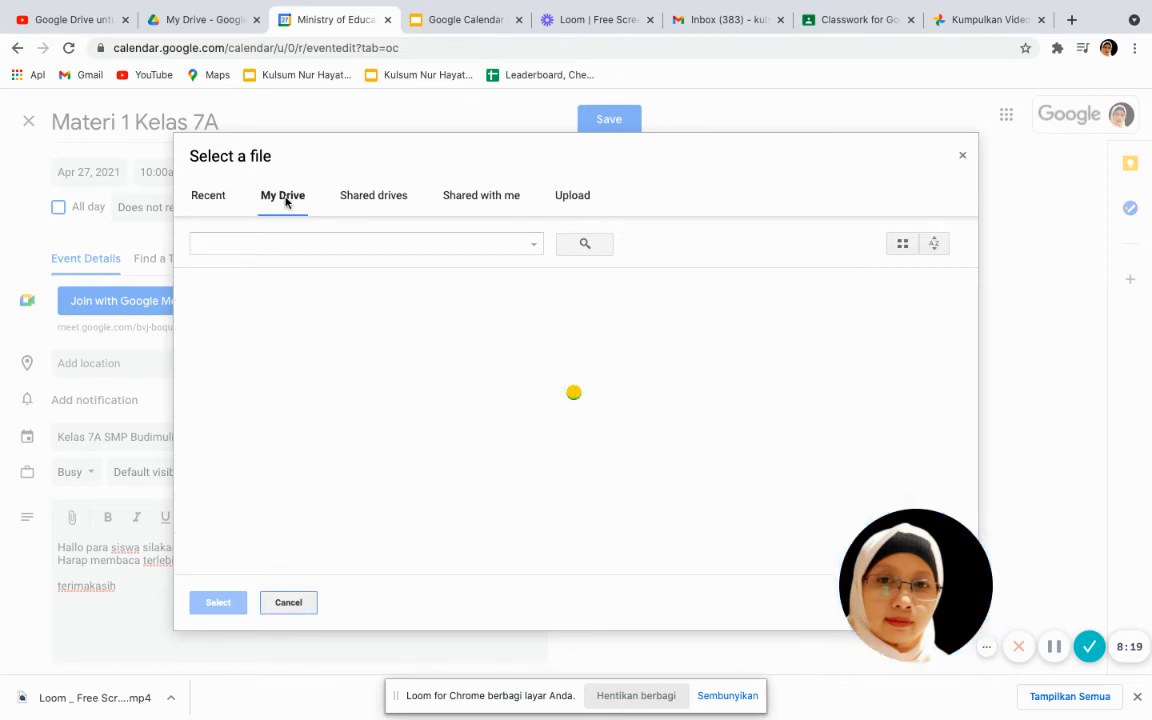
pyautogui.click(575, 200)
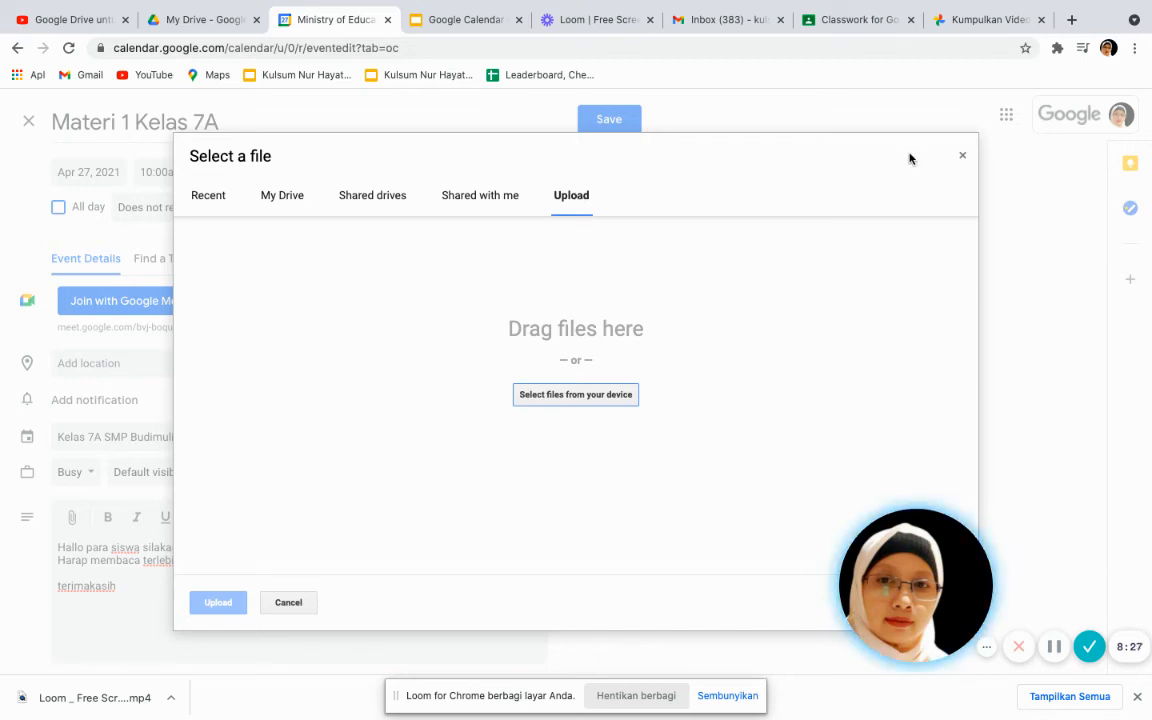
pyautogui.click(962, 157)
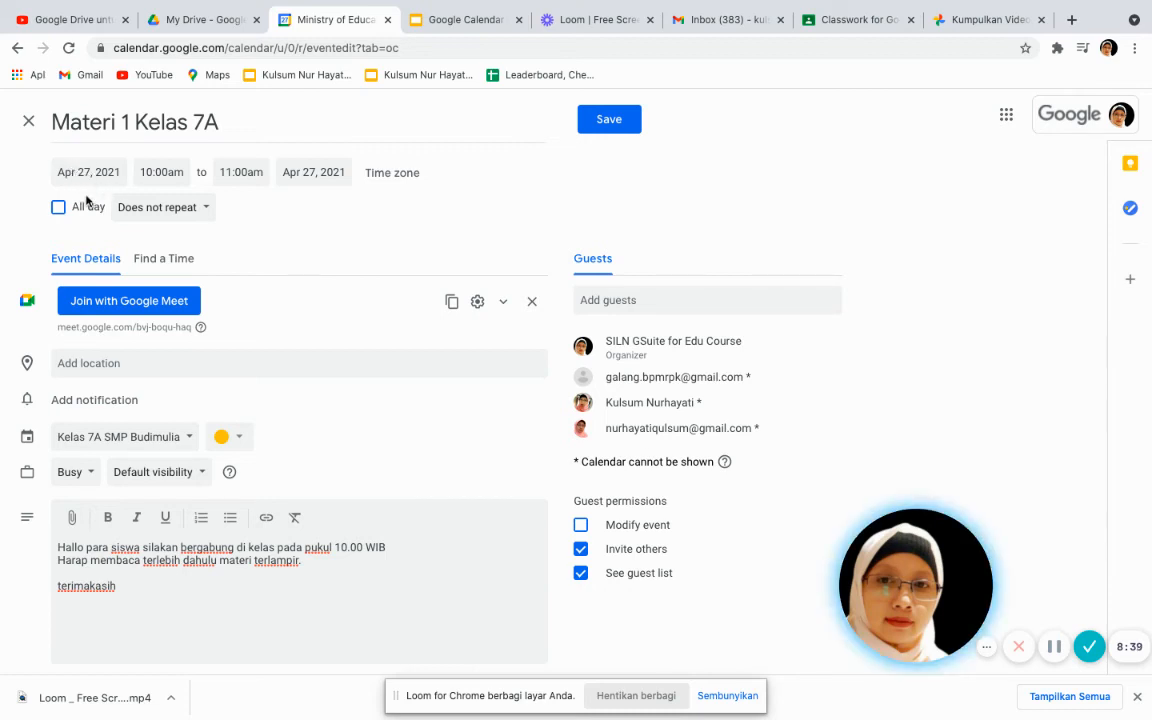
pyautogui.click(205, 211)
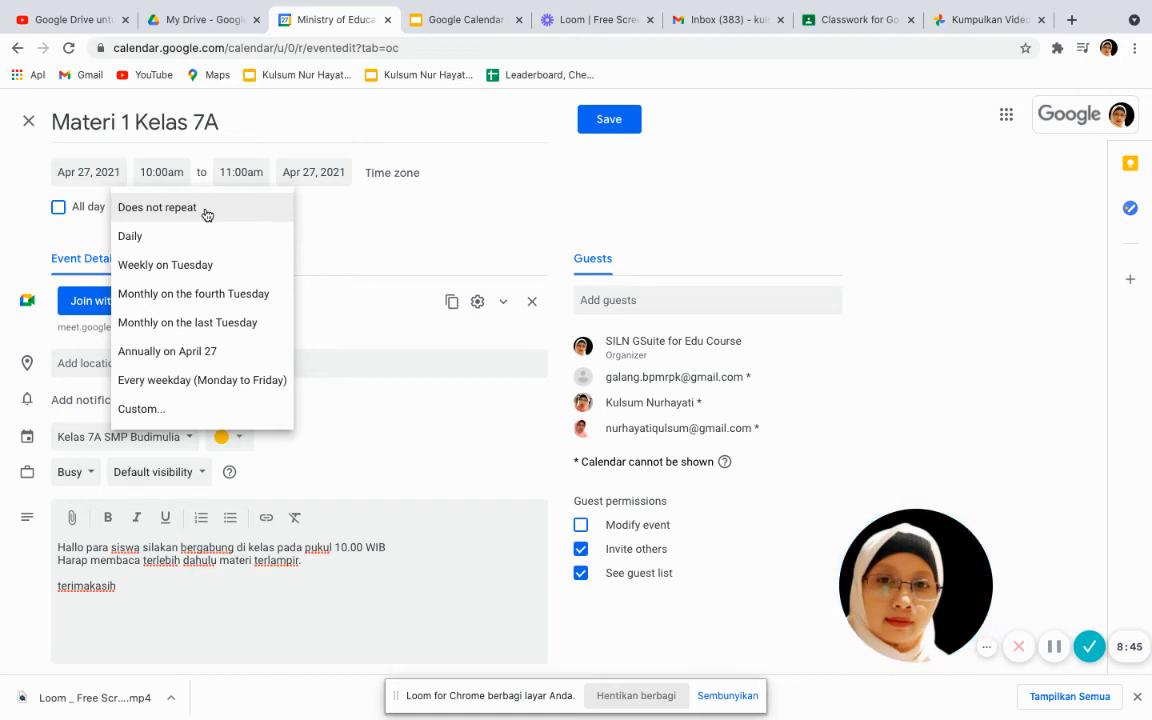
pyautogui.click(203, 268)
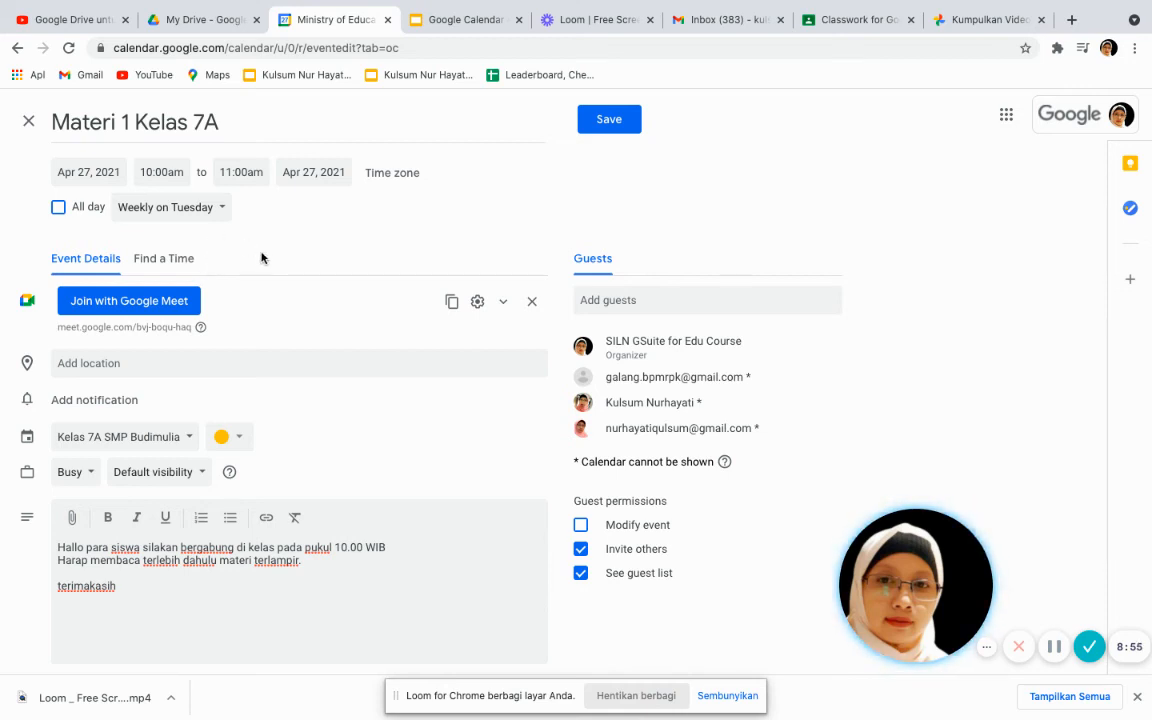
pyautogui.click(221, 208)
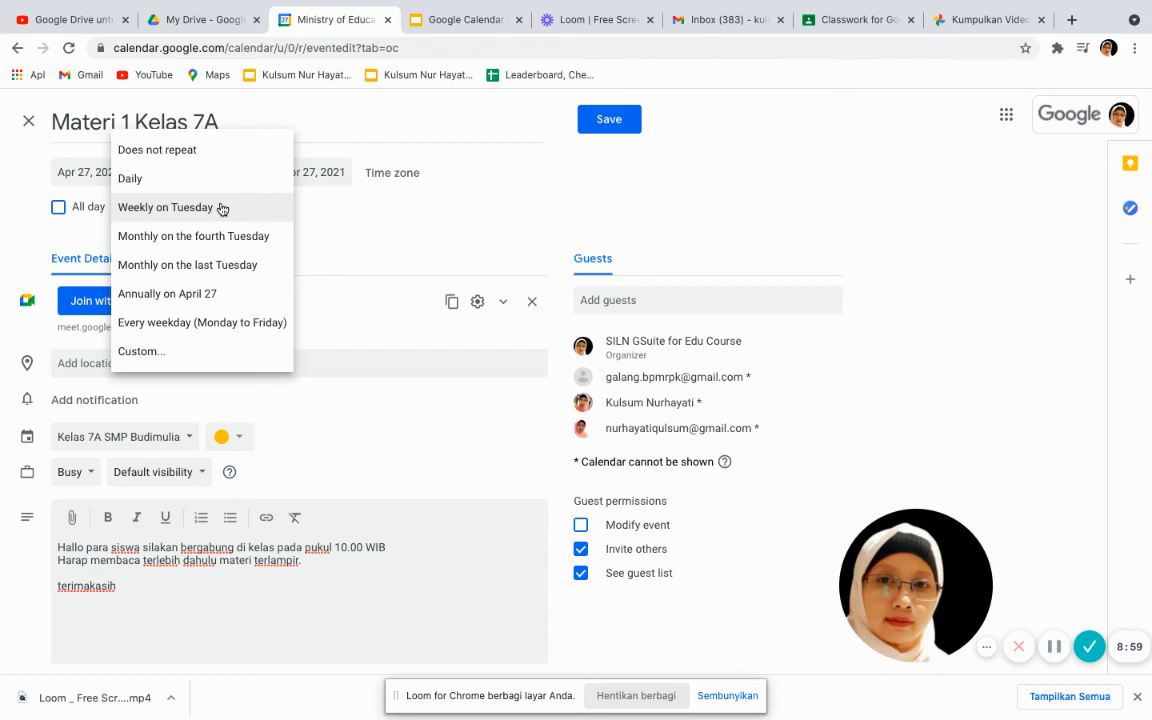
pyautogui.click(205, 152)
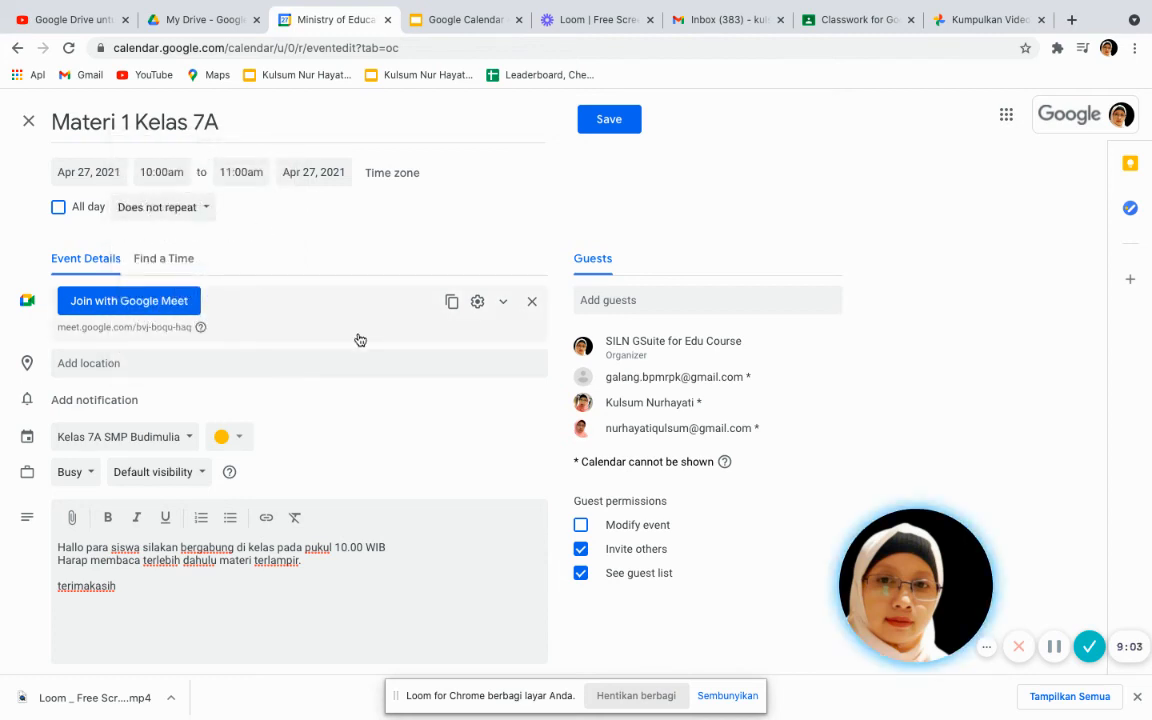
pyautogui.click(603, 121)
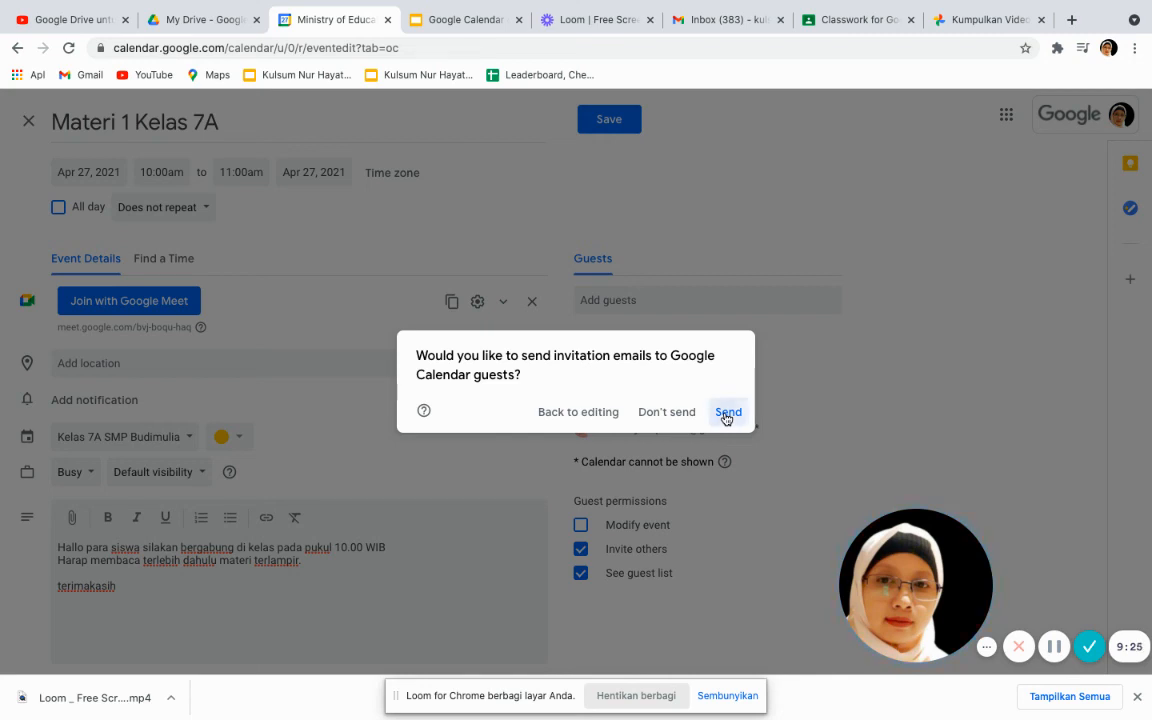
# Send the invitation emails to the event's guests
pyautogui.click(727, 412)
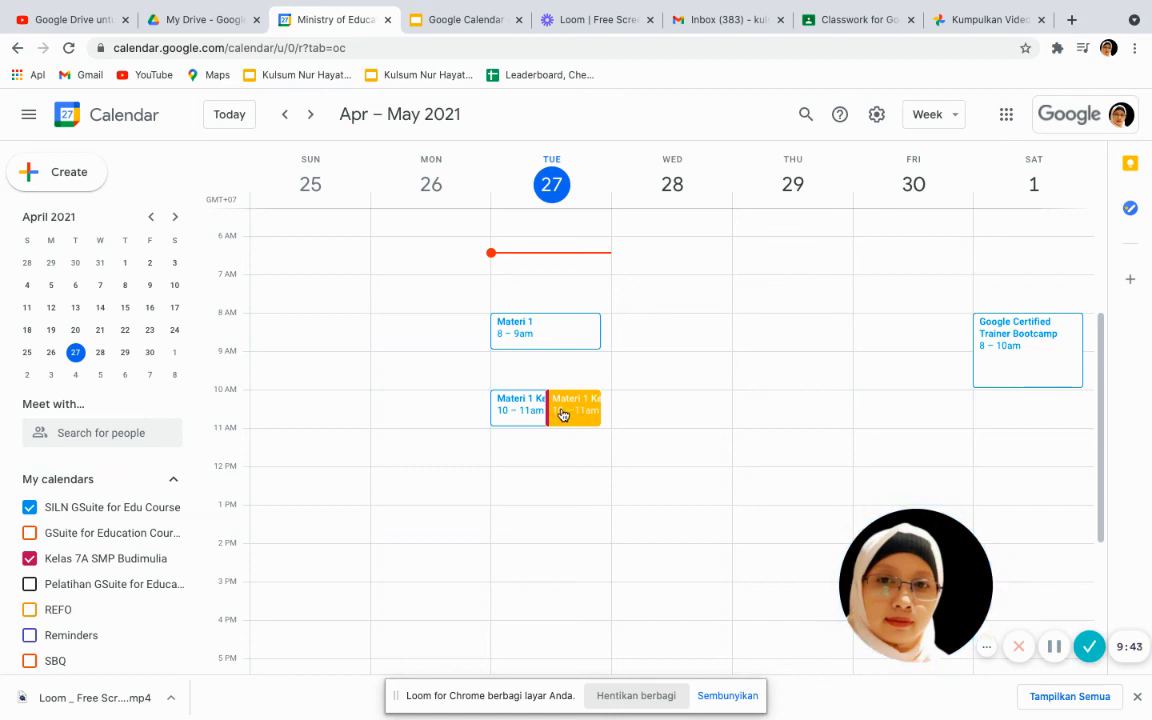
pyautogui.click(562, 412)
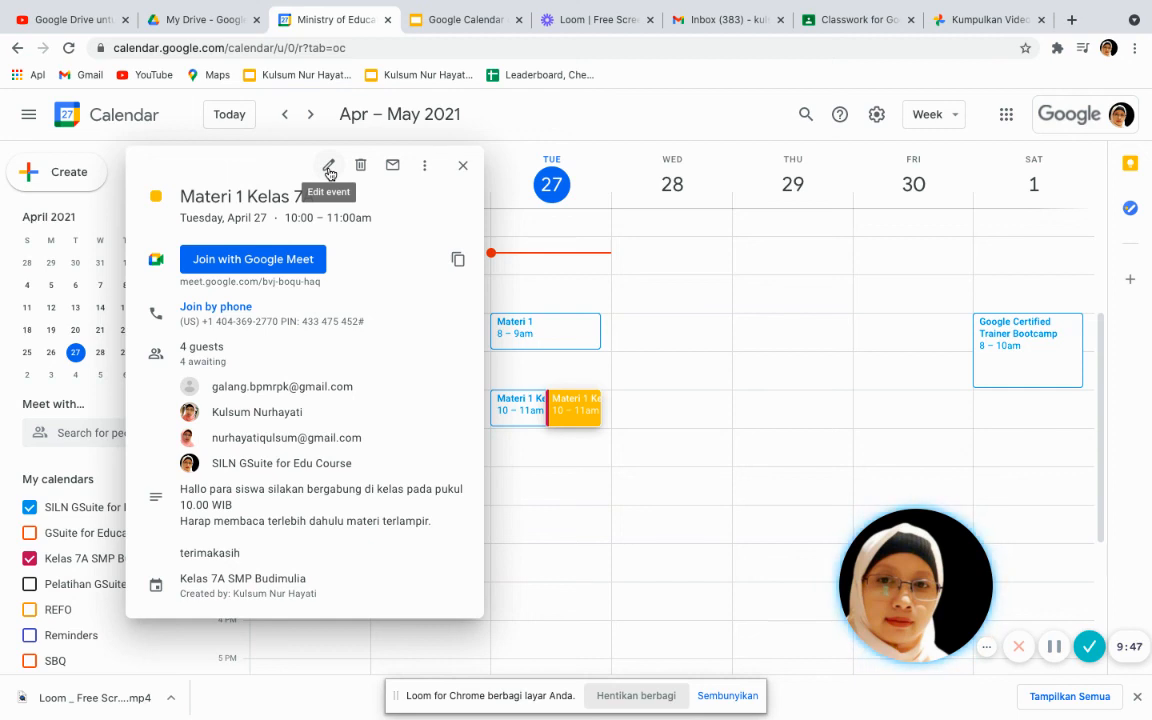
pyautogui.click(464, 168)
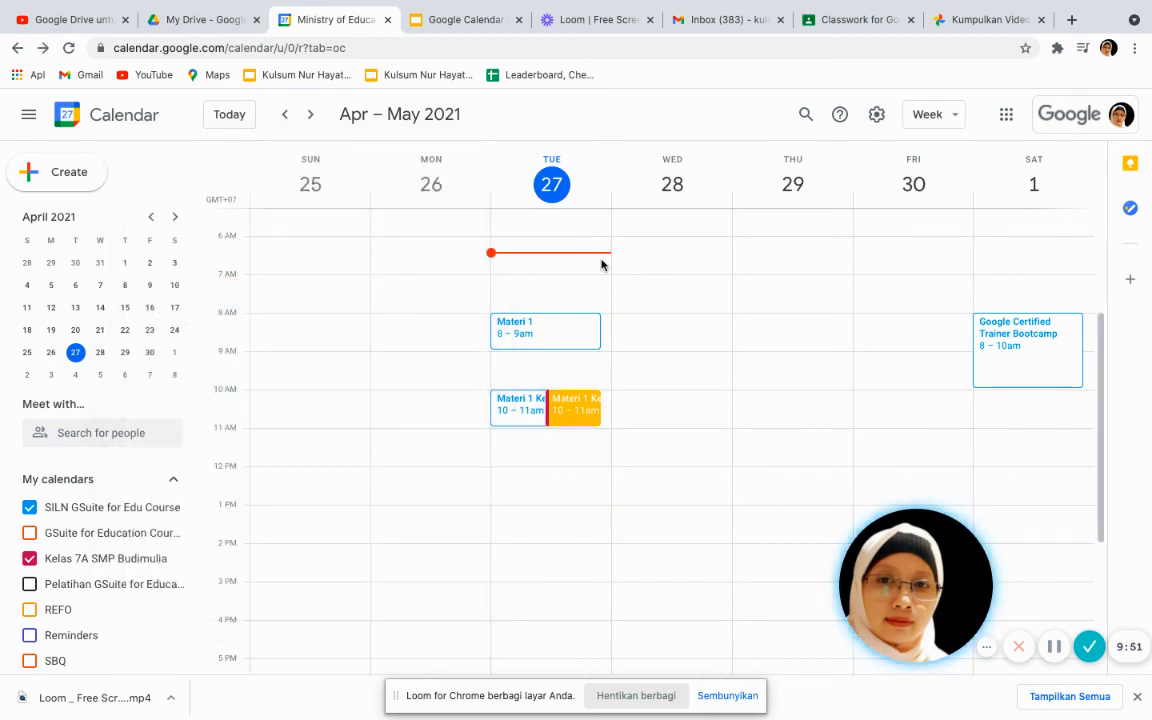